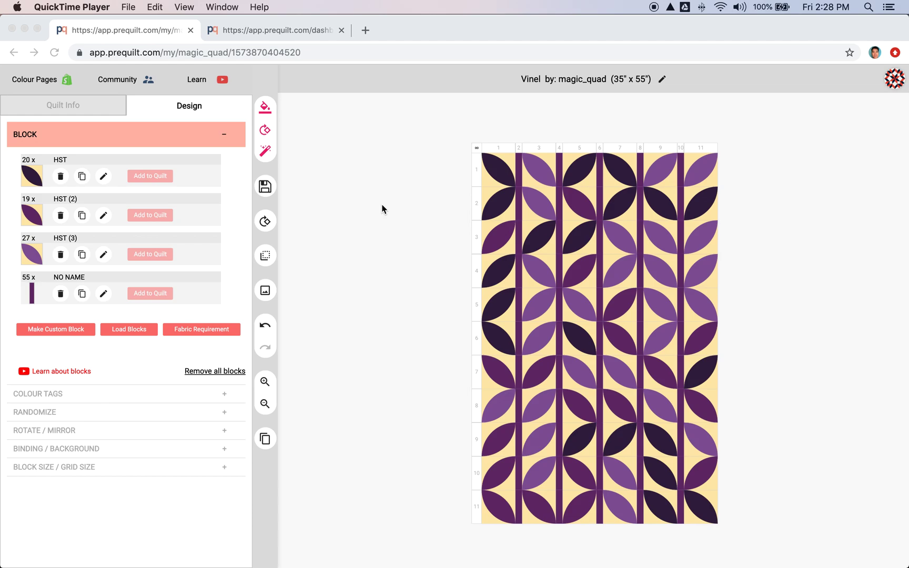
Step: Select and deselect columns 1 and 2 of the existing quilt
{"action": "left_click", "coordinate": [382, 209]}
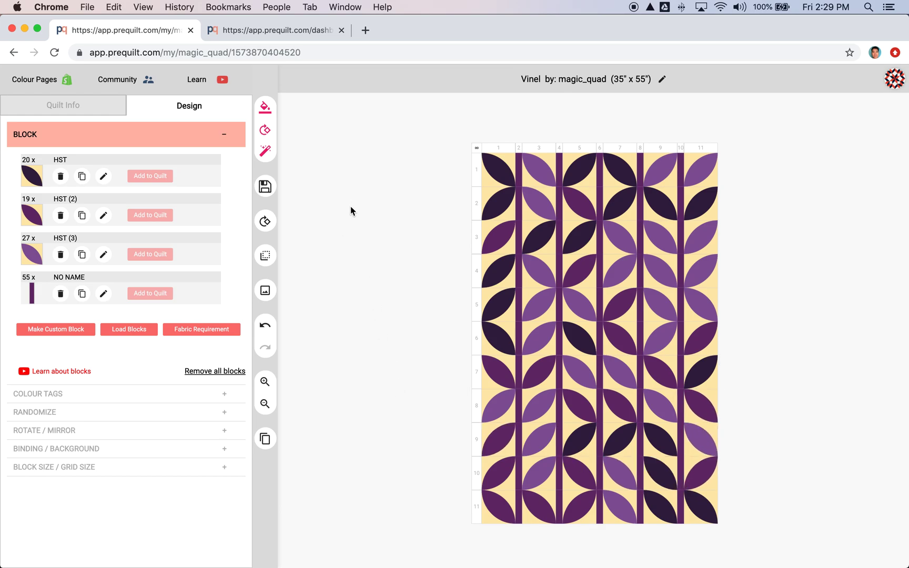
{"action": "left_click", "coordinate": [504, 151]}
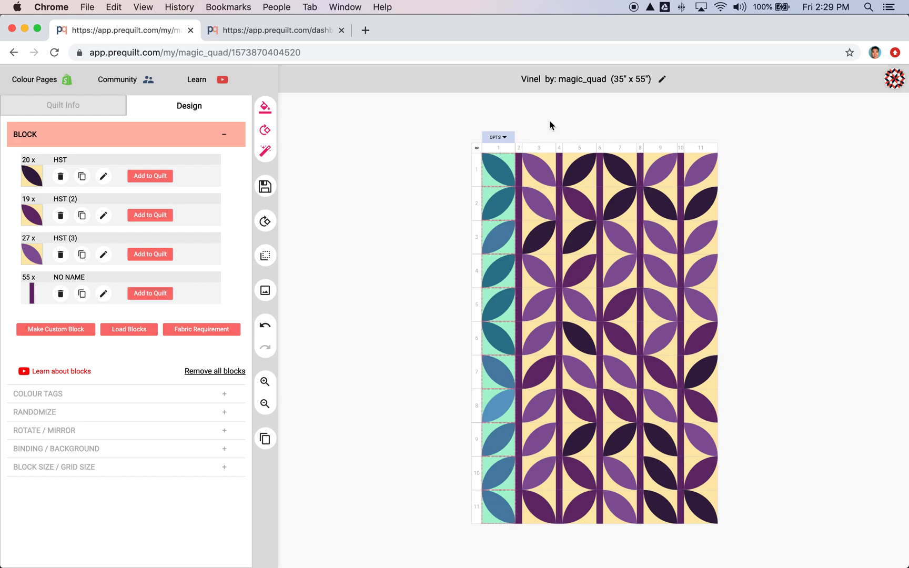
{"action": "left_click", "coordinate": [519, 150]}
{"action": "left_click", "coordinate": [519, 150]}
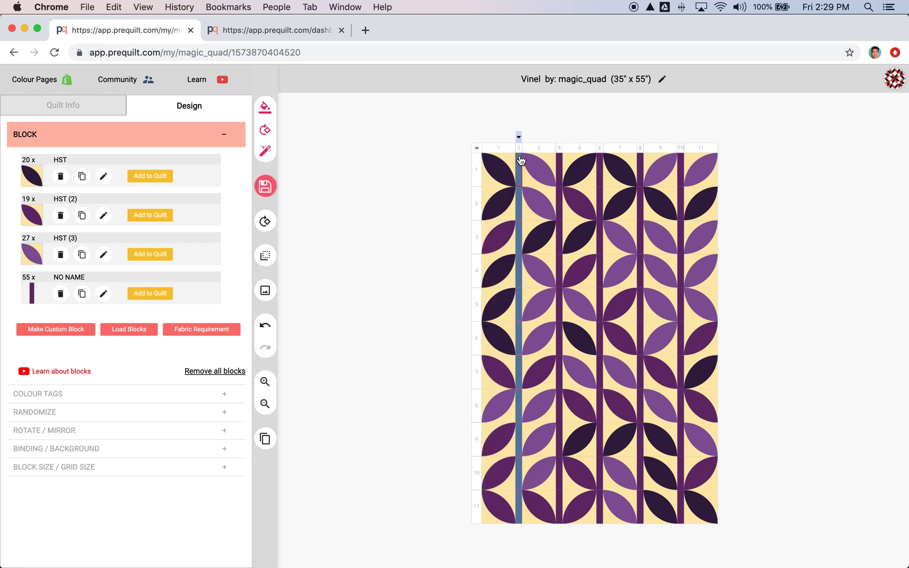
{"action": "left_click", "coordinate": [569, 118]}
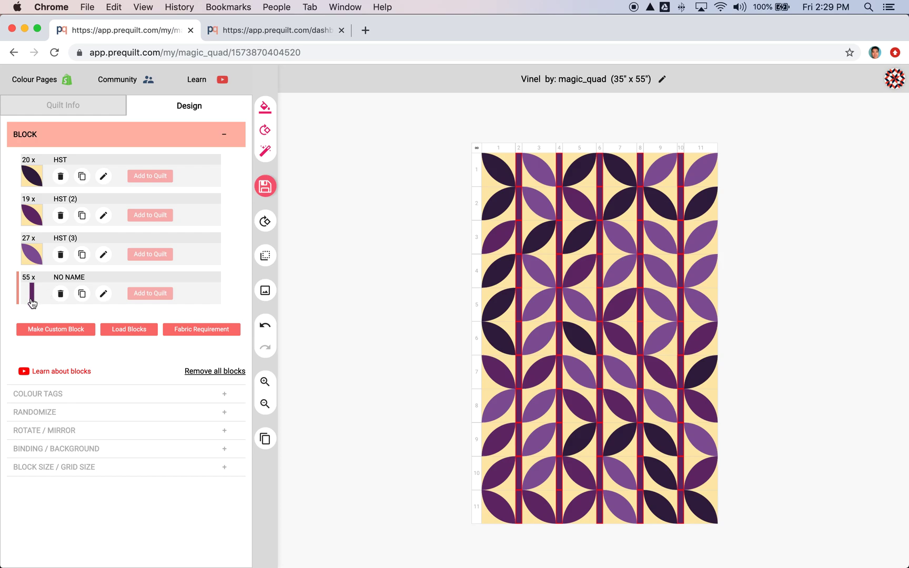
Step: Start a new blank 50" x 50" quilt from the dashboard, closing the duplicate tab
{"action": "left_click", "coordinate": [897, 85]}
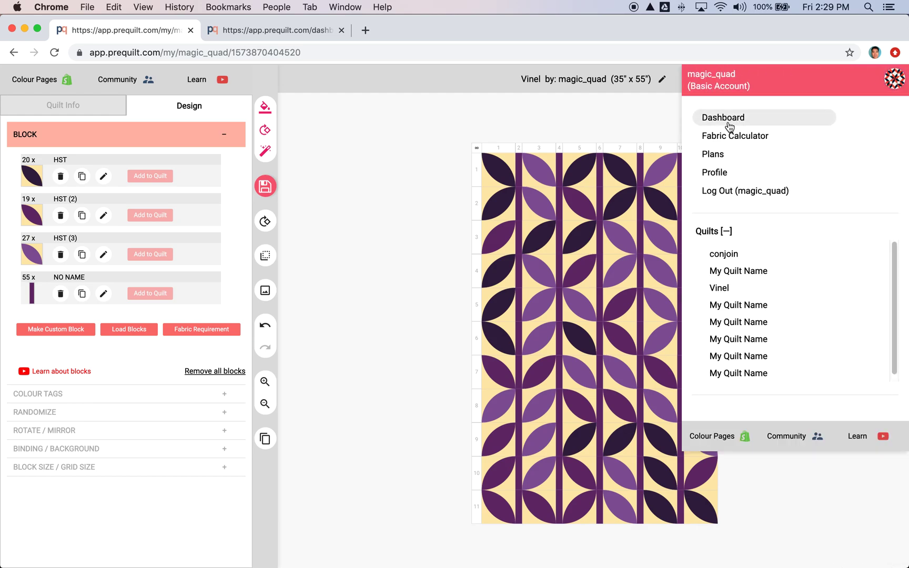
{"action": "left_click", "coordinate": [730, 125]}
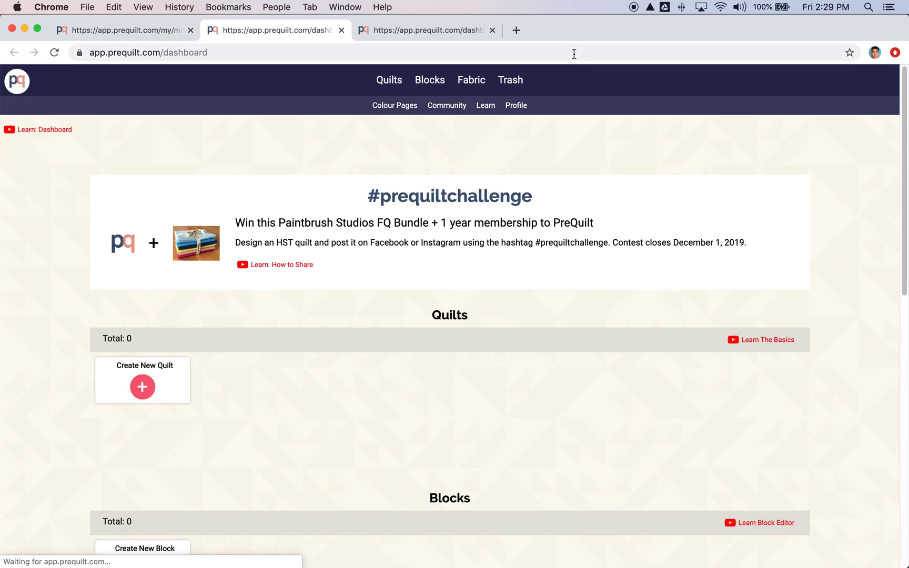
{"action": "left_click", "coordinate": [492, 30]}
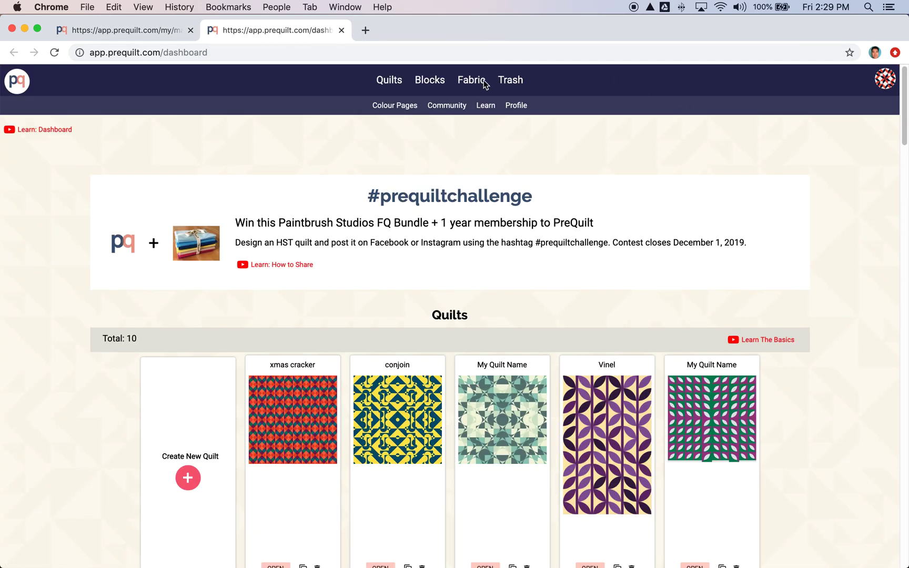
{"action": "left_click", "coordinate": [188, 480]}
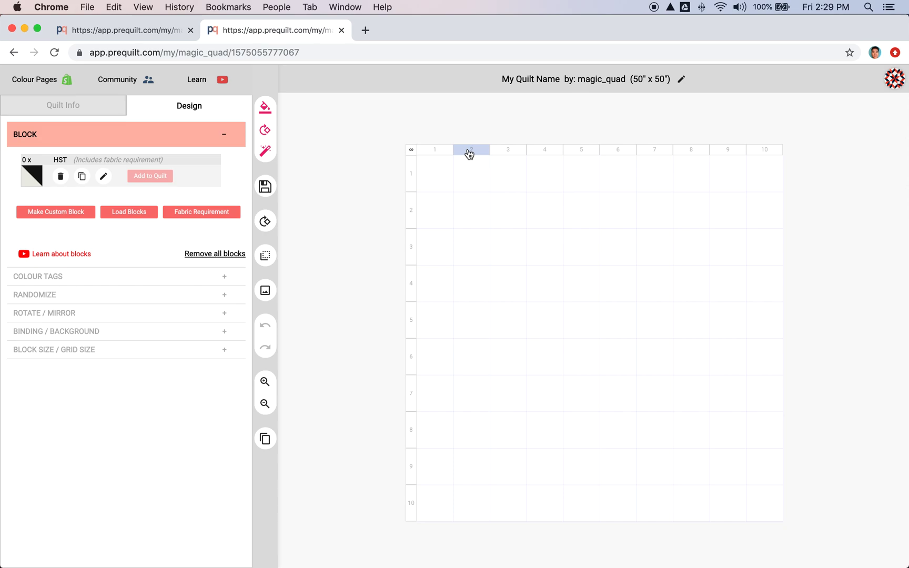
Step: Resize all even-numbered columns to 1 inch wide, then select column 2's row 1 cell
{"action": "left_click", "coordinate": [267, 257]}
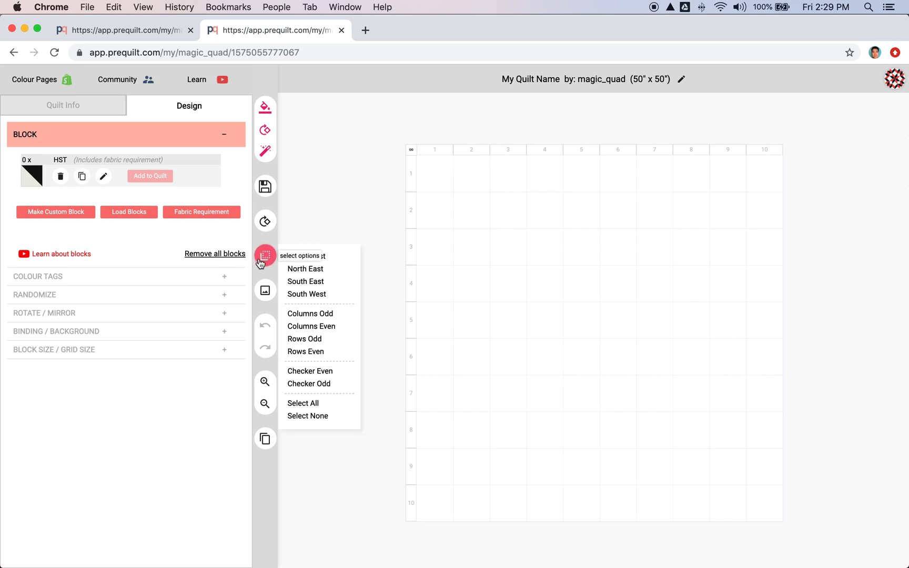
{"action": "left_click", "coordinate": [332, 326]}
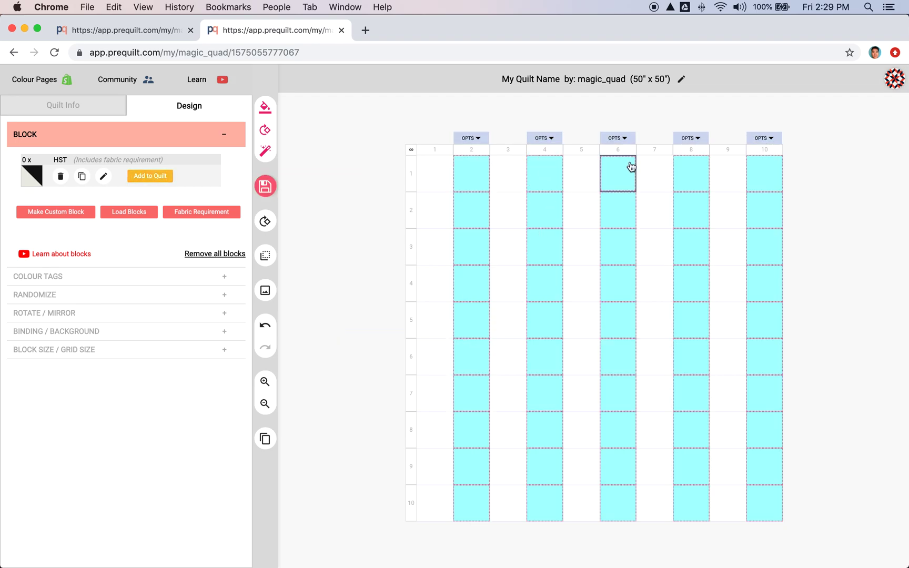
{"action": "left_click", "coordinate": [477, 140]}
{"action": "left_click", "coordinate": [513, 150]}
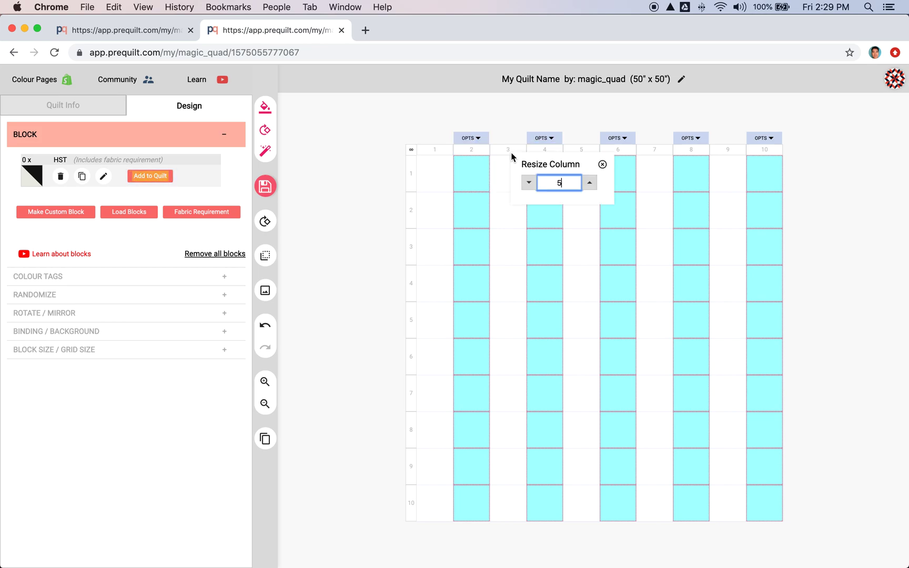
{"action": "key", "text": "super+a"}
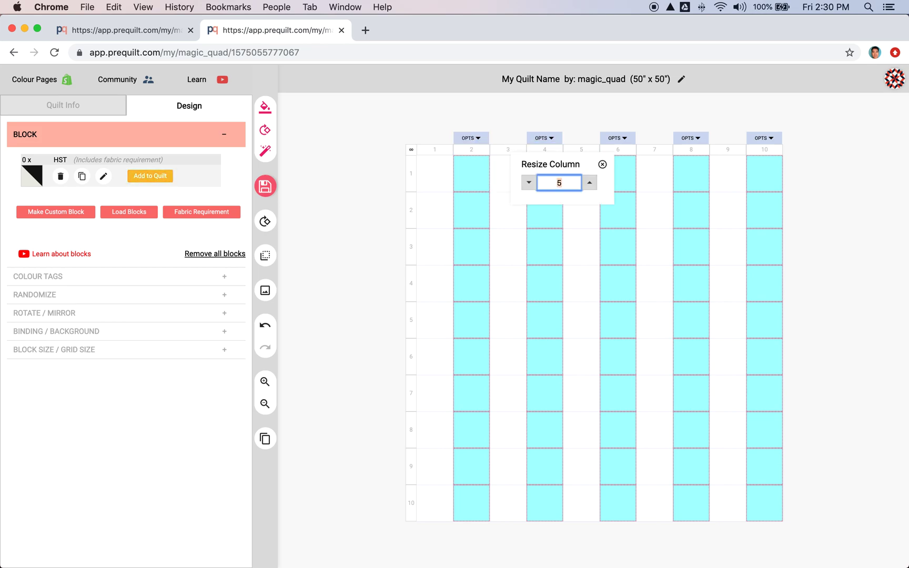
{"action": "type", "text": "1"}
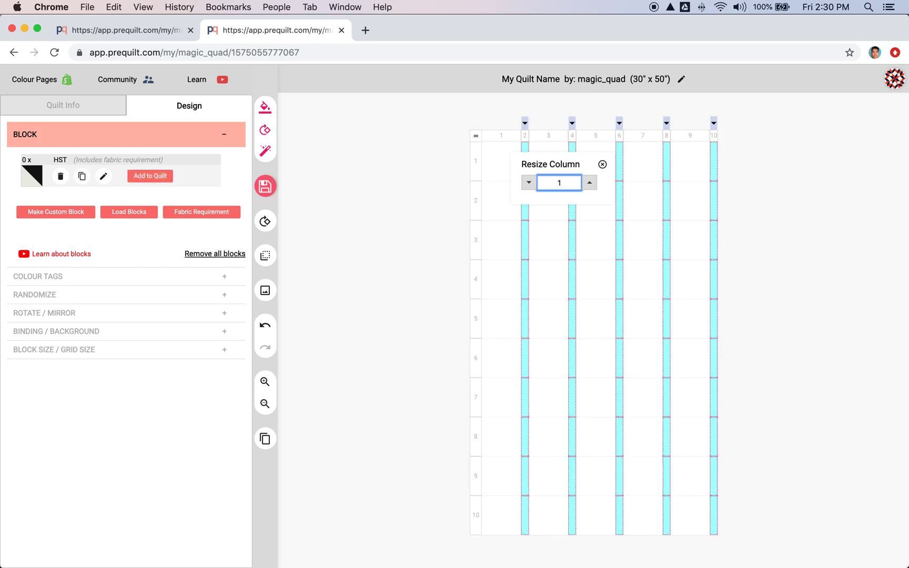
{"action": "left_click", "coordinate": [603, 165]}
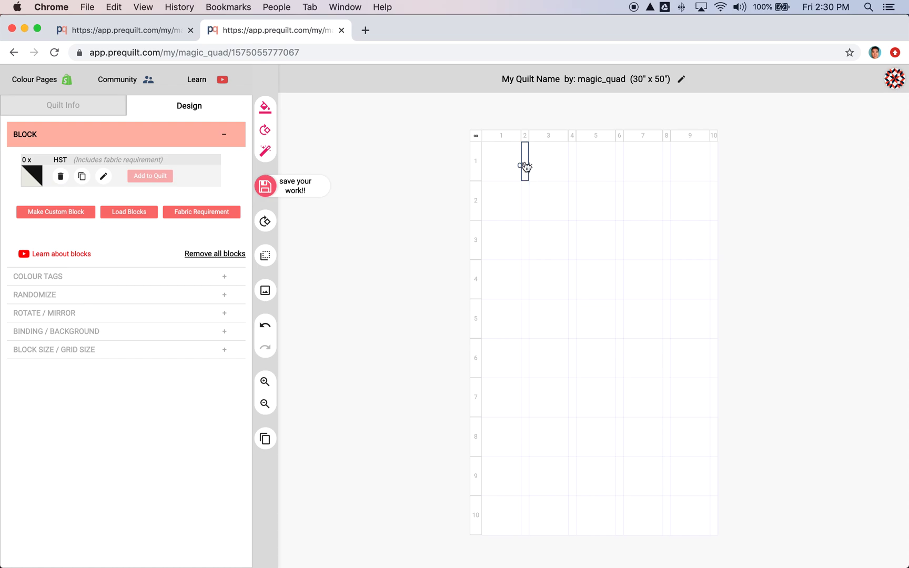
{"action": "left_click", "coordinate": [525, 165]}
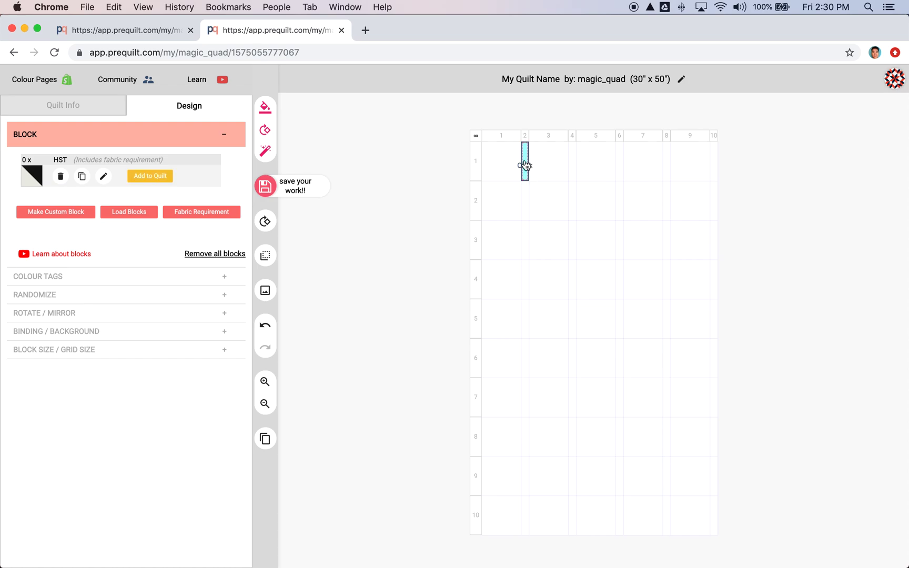
Step: Create a custom block with a square scaled up until it fills the block
{"action": "left_click", "coordinate": [61, 213]}
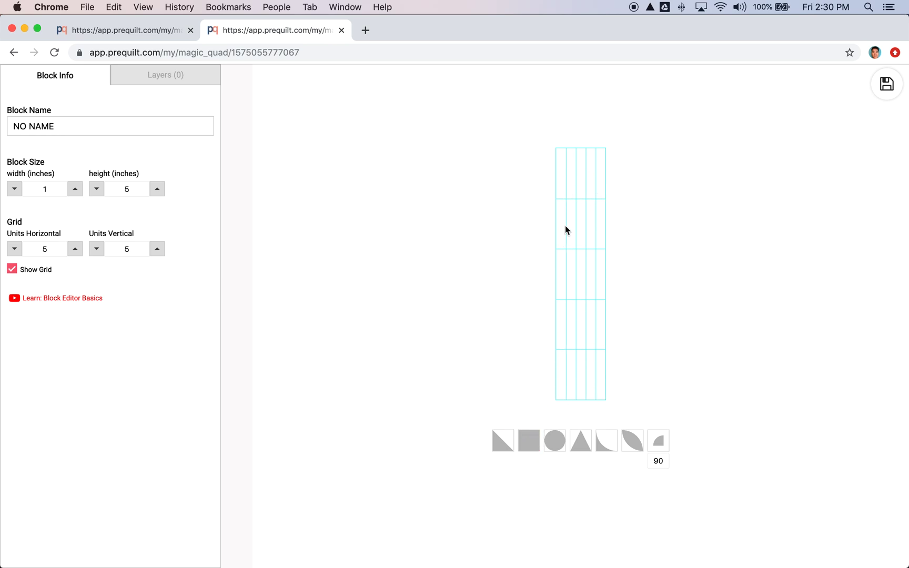
{"action": "left_click", "coordinate": [531, 442]}
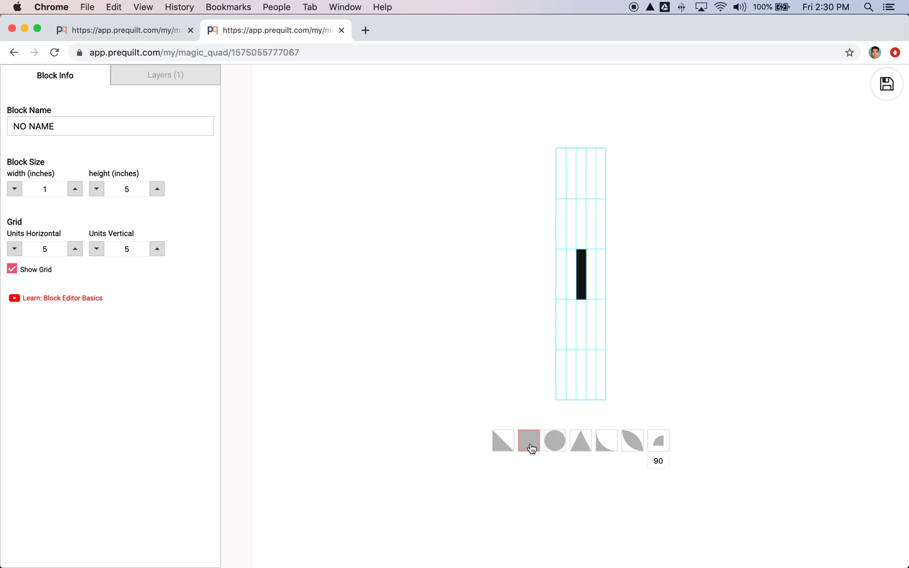
{"action": "left_click", "coordinate": [587, 275]}
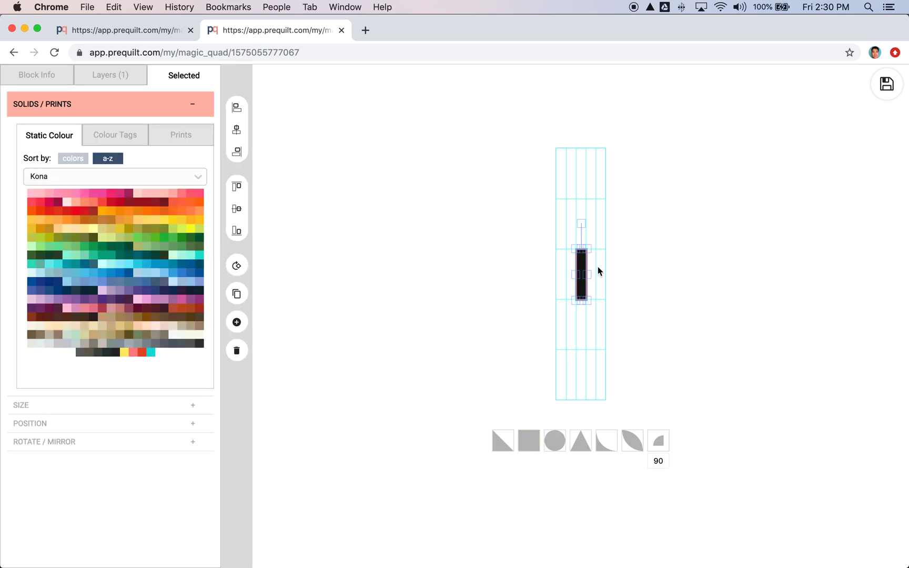
{"action": "left_click", "coordinate": [237, 323]}
{"action": "left_click", "coordinate": [237, 323]}
{"action": "left_click", "coordinate": [237, 322]}
{"action": "left_click", "coordinate": [238, 323]}
{"action": "left_click", "coordinate": [238, 323]}
{"action": "left_click", "coordinate": [238, 324]}
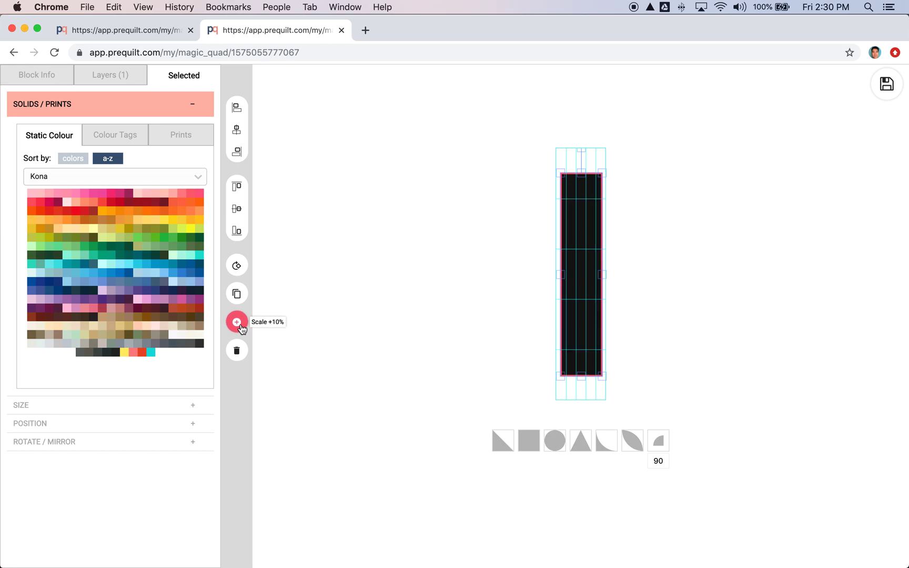
{"action": "left_click", "coordinate": [238, 323]}
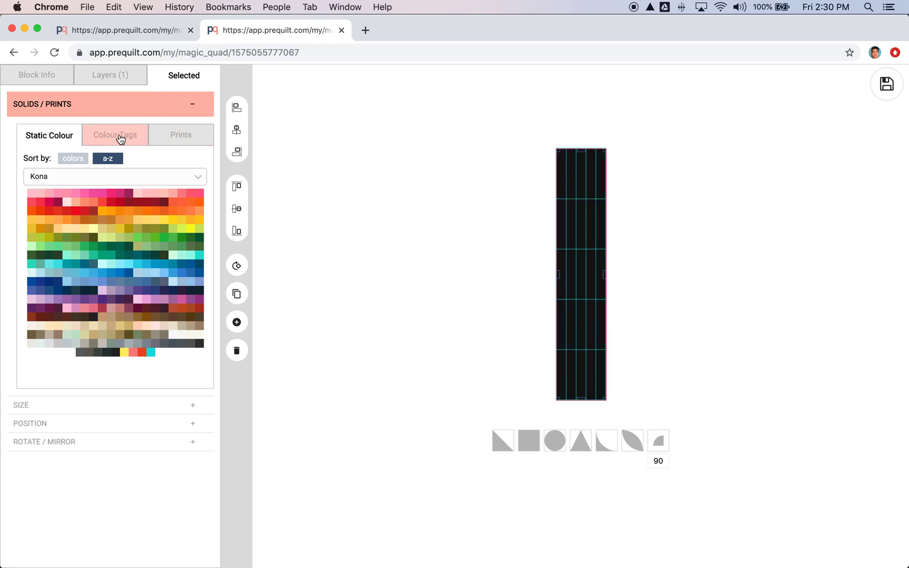
Step: Tag the rectangle black and save the block to the quilt
{"action": "left_click", "coordinate": [120, 138]}
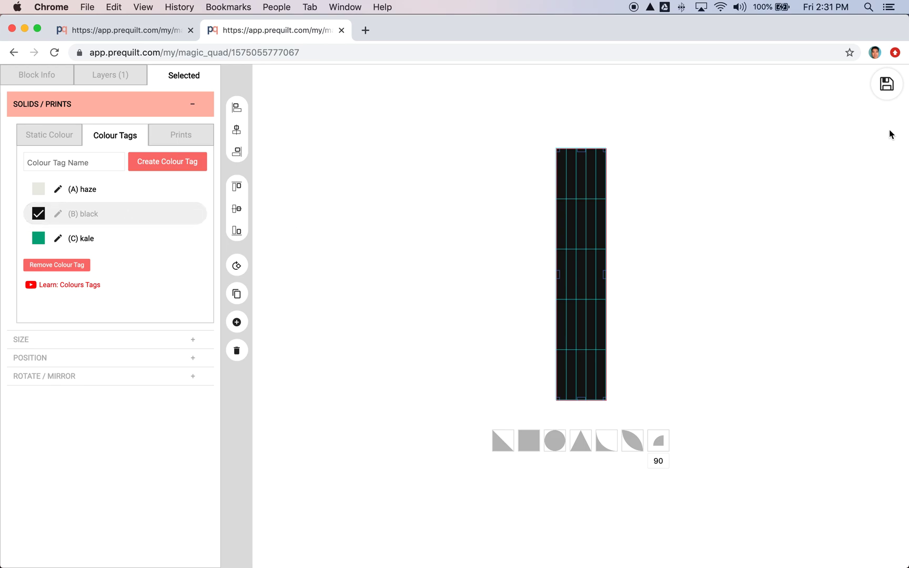
{"action": "left_click", "coordinate": [887, 85]}
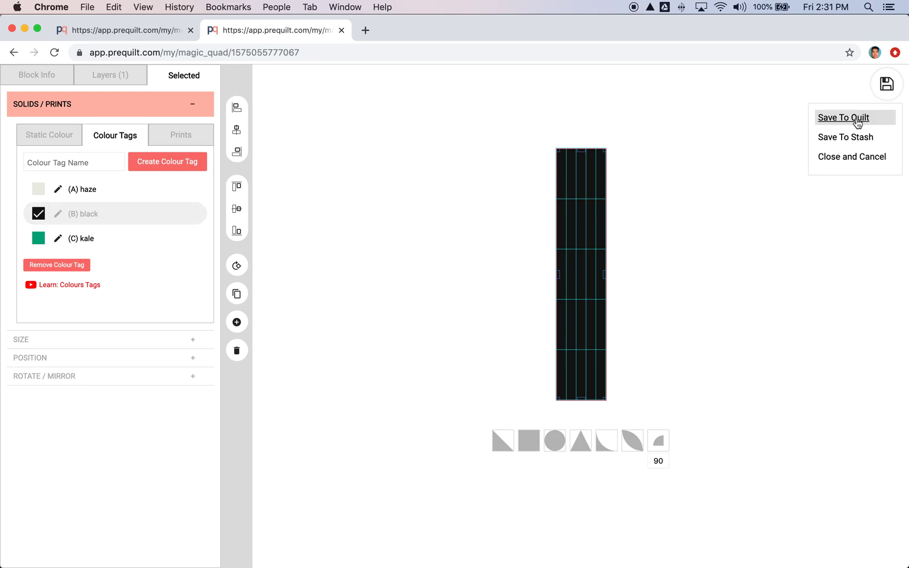
{"action": "left_click", "coordinate": [858, 119]}
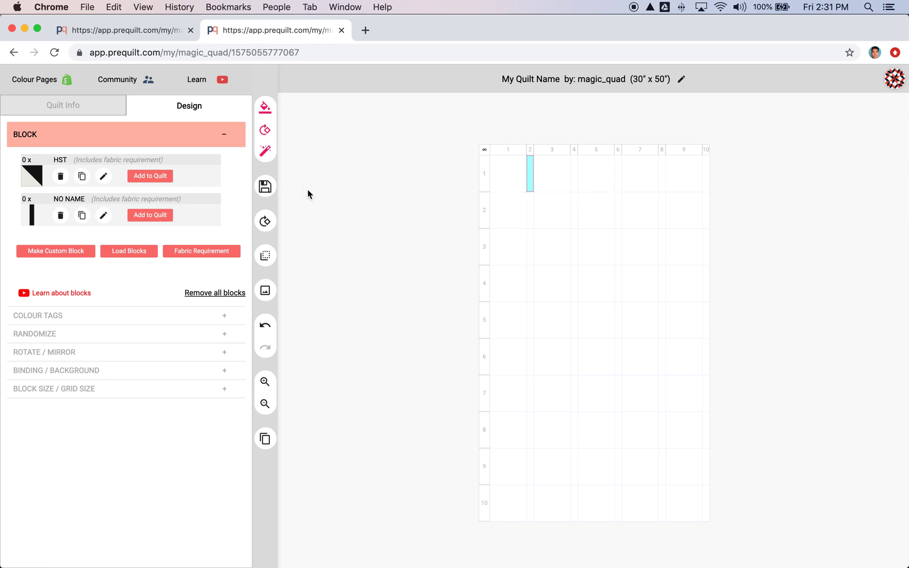
Step: Fill all even columns with the black stem block and delete the unused HST block
{"action": "left_click", "coordinate": [265, 256]}
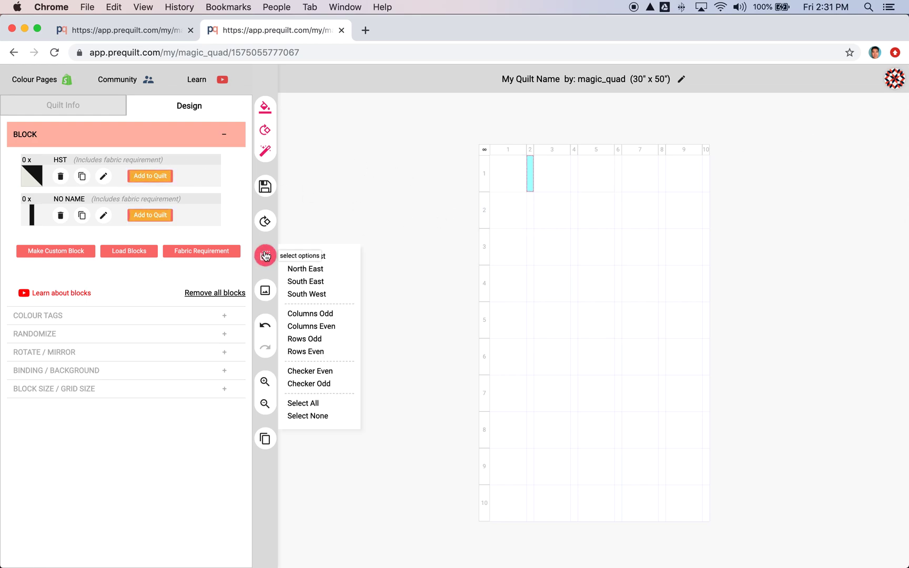
{"action": "left_click", "coordinate": [321, 328]}
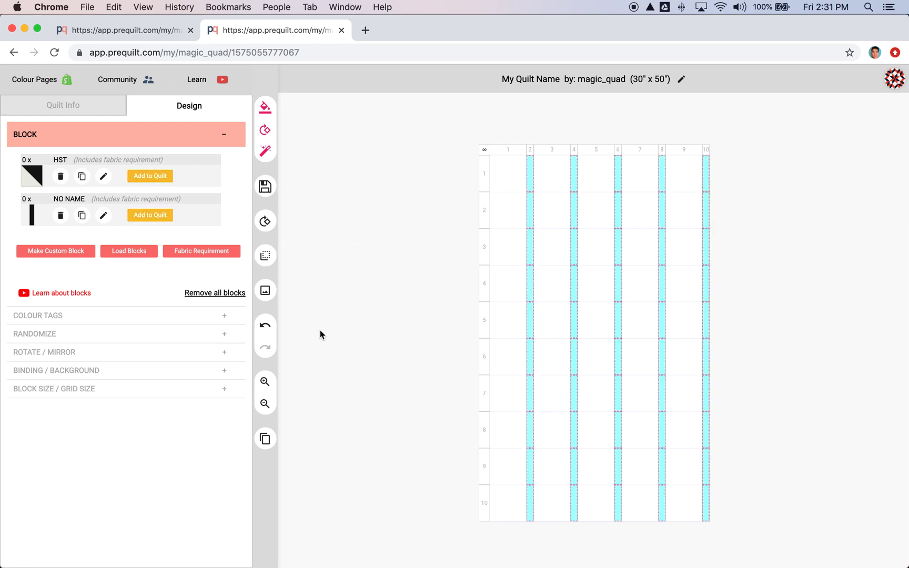
{"action": "left_click", "coordinate": [149, 215]}
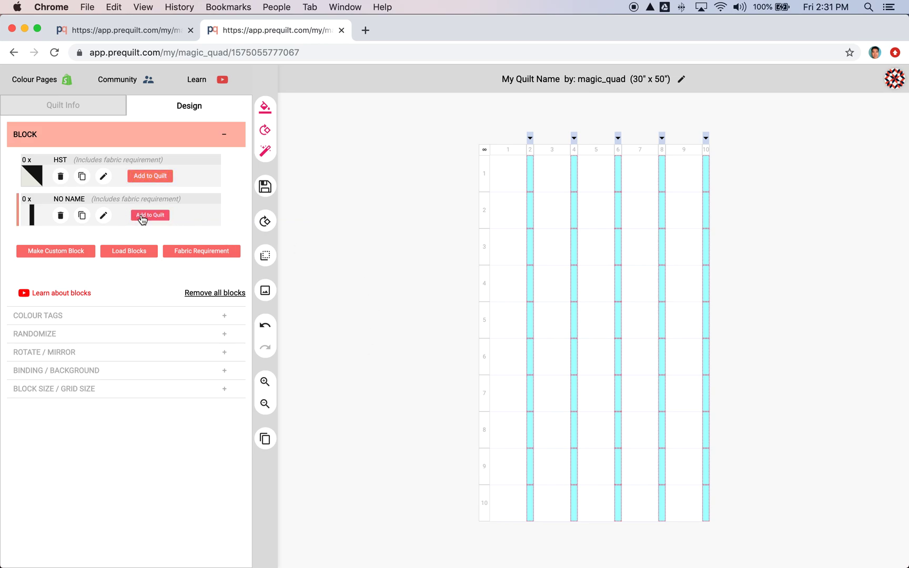
{"action": "left_click", "coordinate": [60, 176]}
{"action": "left_click", "coordinate": [497, 342]}
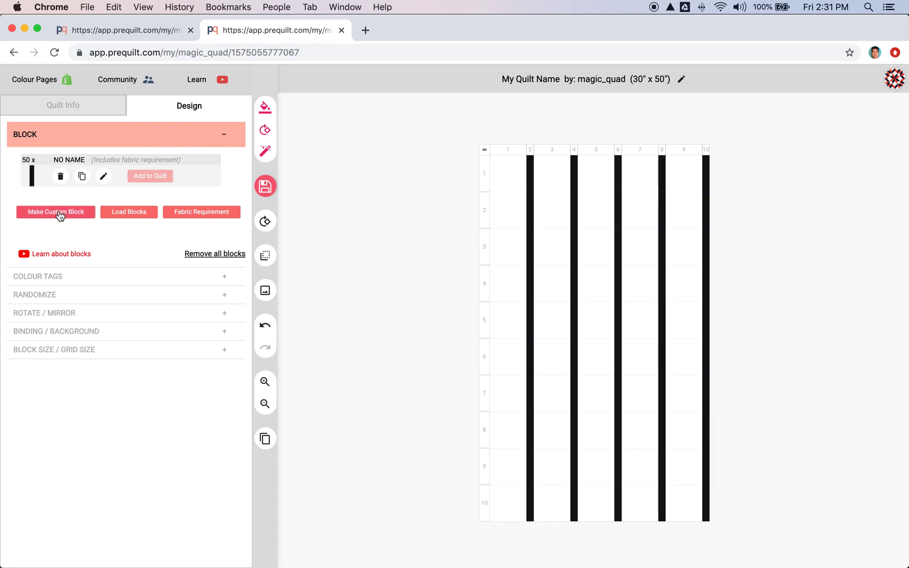
Step: Start a custom block with a leaf shape scaled up to fill the grid
{"action": "left_click", "coordinate": [516, 187]}
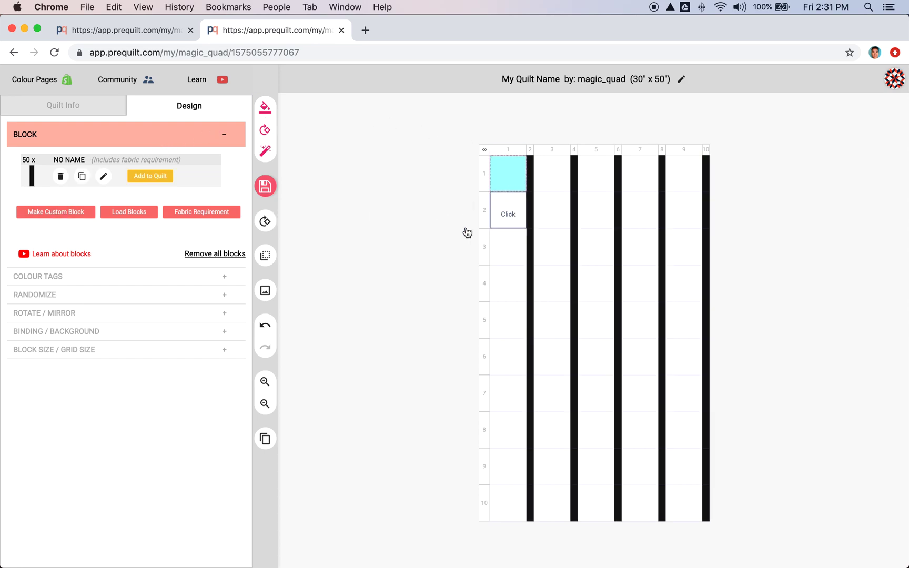
{"action": "left_click", "coordinate": [69, 219]}
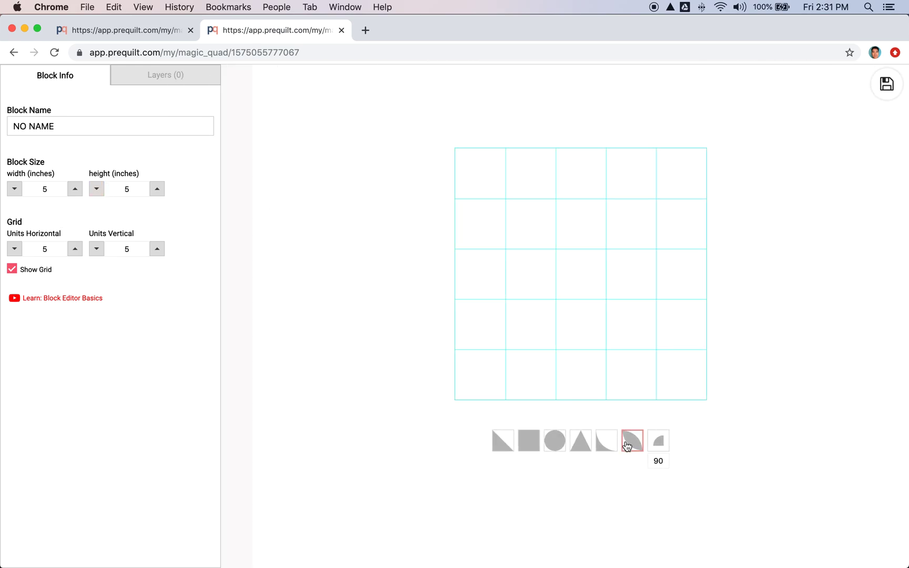
{"action": "left_click", "coordinate": [630, 449]}
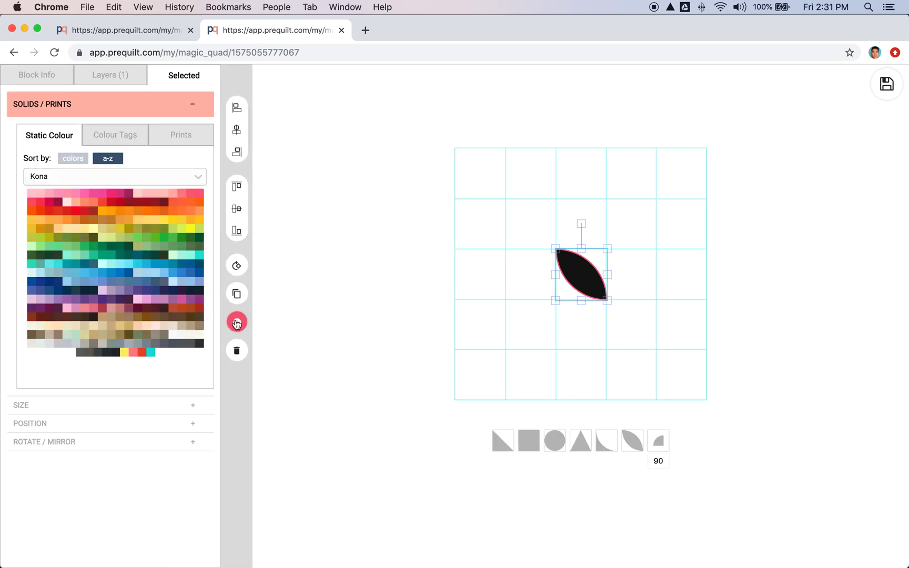
{"action": "left_click", "coordinate": [236, 323]}
{"action": "left_click", "coordinate": [237, 323]}
{"action": "left_click", "coordinate": [237, 324]}
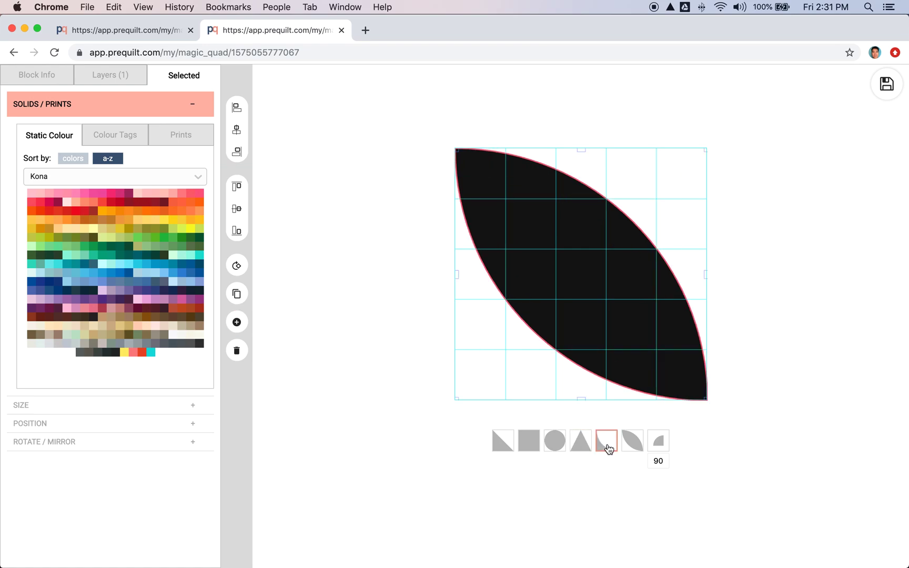
{"action": "left_click", "coordinate": [109, 138]}
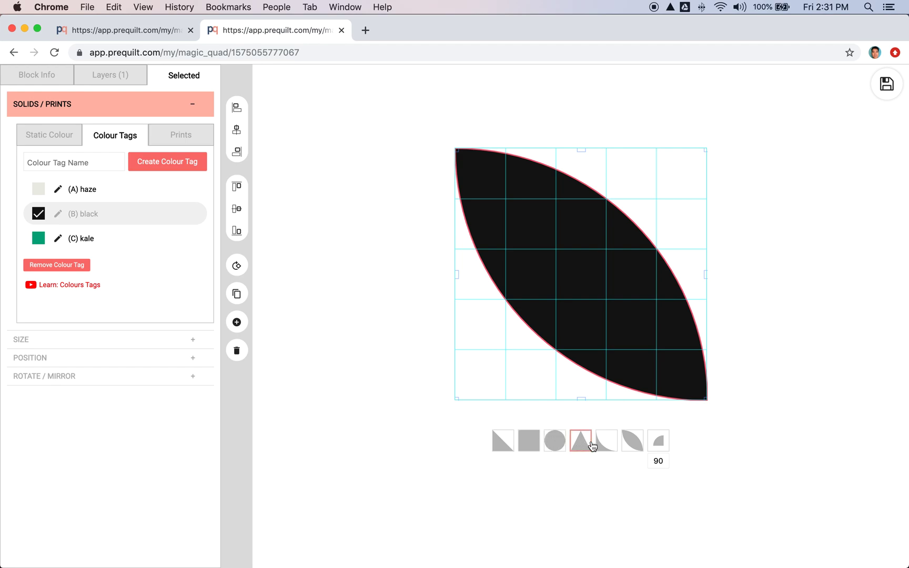
Step: Add a quarter-circle scaled to fill the block and colour it with the haze tag
{"action": "left_click", "coordinate": [605, 446]}
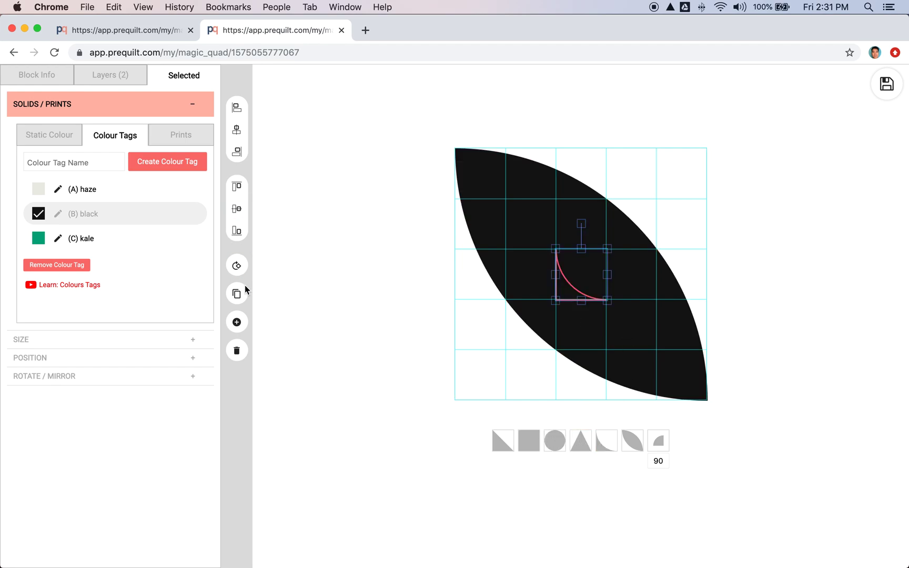
{"action": "left_click", "coordinate": [237, 322]}
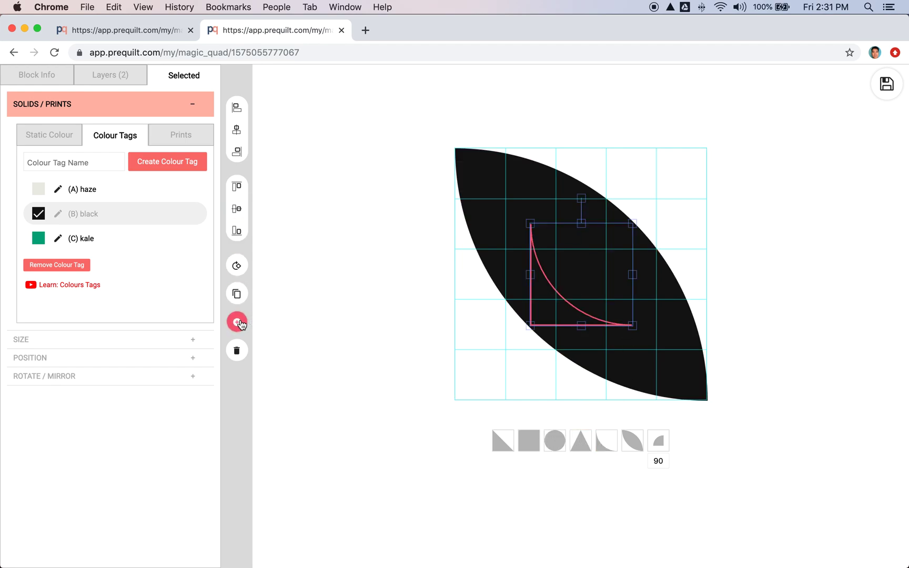
{"action": "left_click", "coordinate": [237, 323]}
{"action": "left_click", "coordinate": [238, 323]}
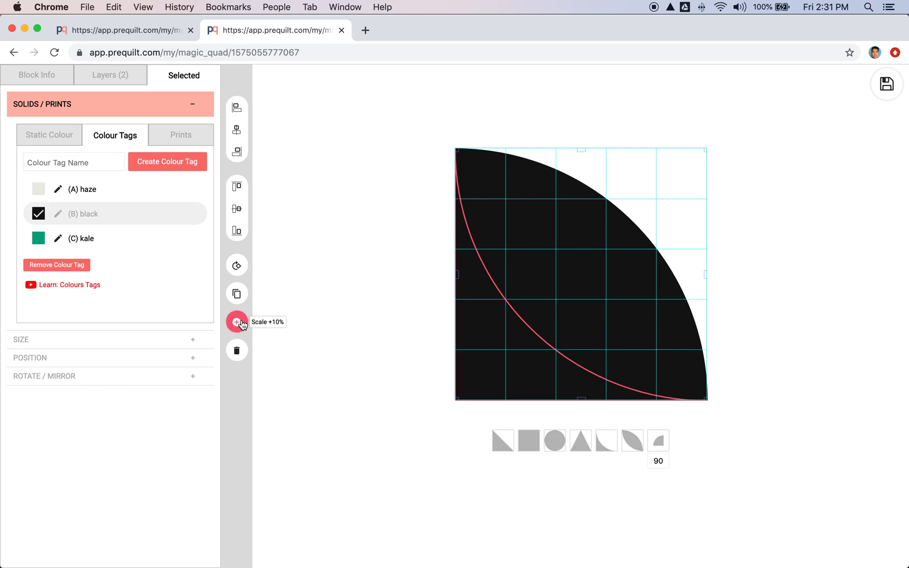
{"action": "left_click", "coordinate": [93, 194]}
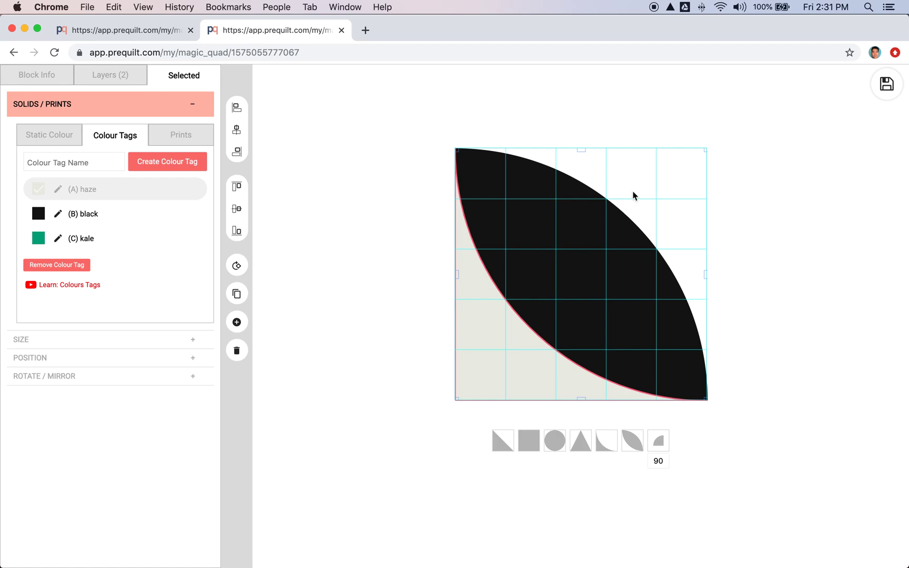
Step: Clone the haze quarter-circle, rotate the copy 90 degrees and fit it top-right
{"action": "left_click", "coordinate": [238, 295]}
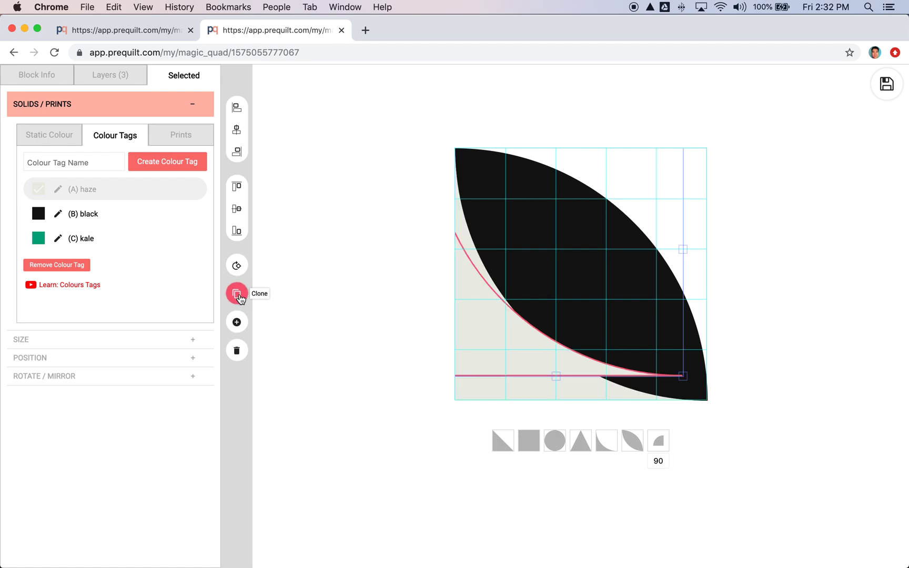
{"action": "left_click", "coordinate": [238, 267]}
{"action": "left_click", "coordinate": [238, 268]}
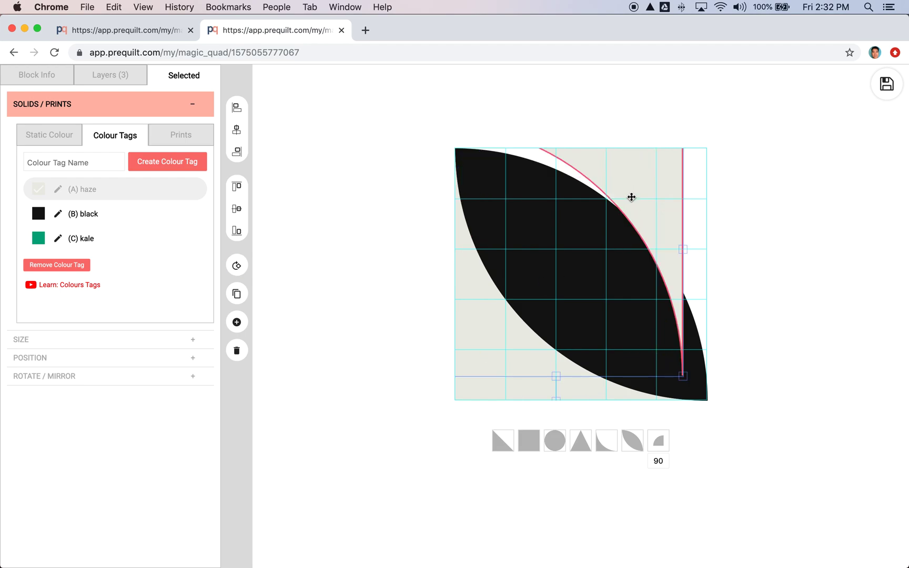
{"action": "left_click_drag", "start_coordinate": [632, 197], "coordinate": [657, 217]}
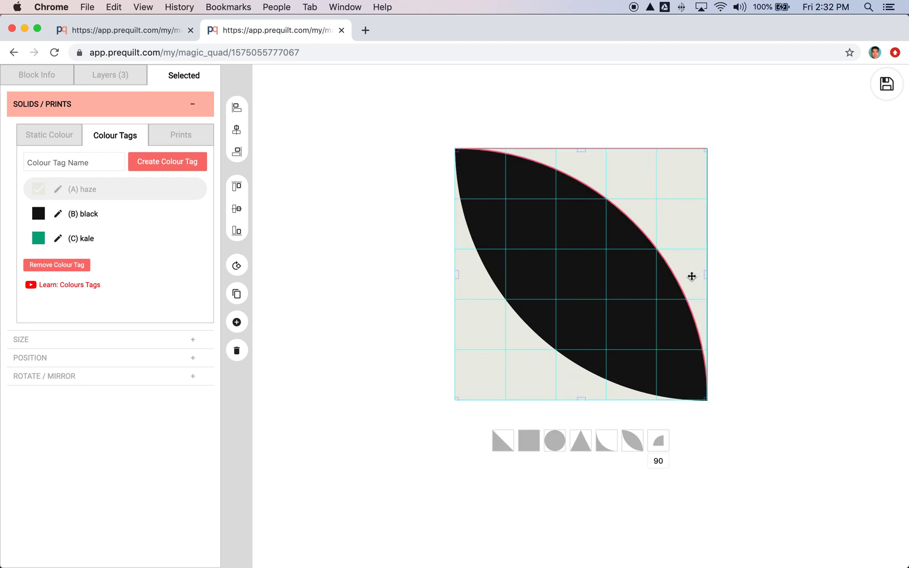
Step: Save the block to the quilt, rename it to 'leaf', and save again
{"action": "left_click", "coordinate": [888, 87]}
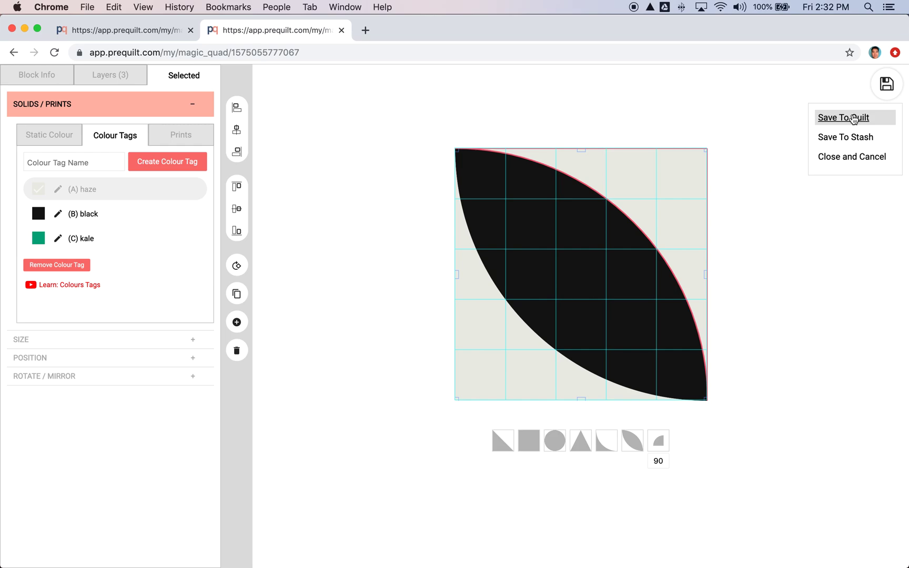
{"action": "left_click", "coordinate": [827, 121]}
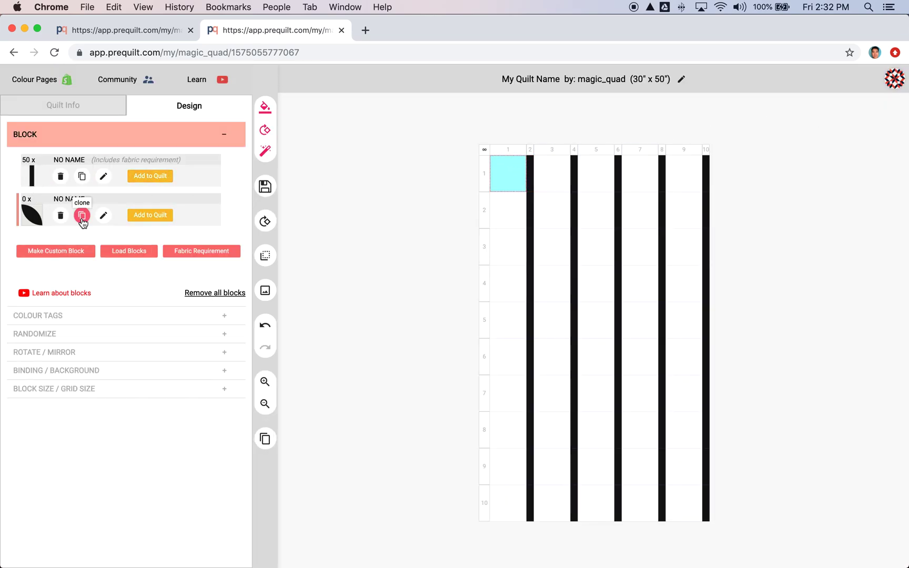
{"action": "left_click", "coordinate": [104, 216]}
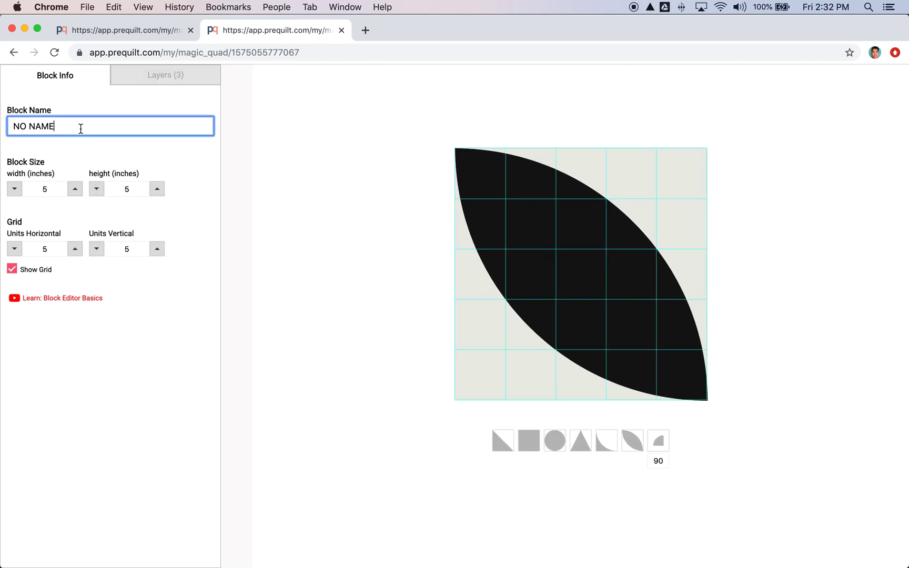
{"action": "triple_click", "coordinate": [81, 129]}
{"action": "key", "text": "BackSpace"}
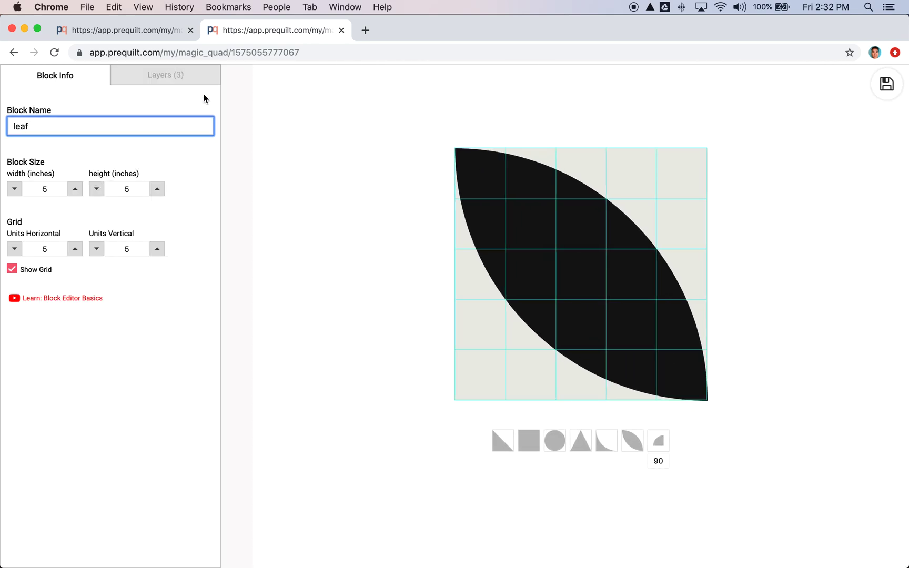
{"action": "left_click", "coordinate": [877, 85]}
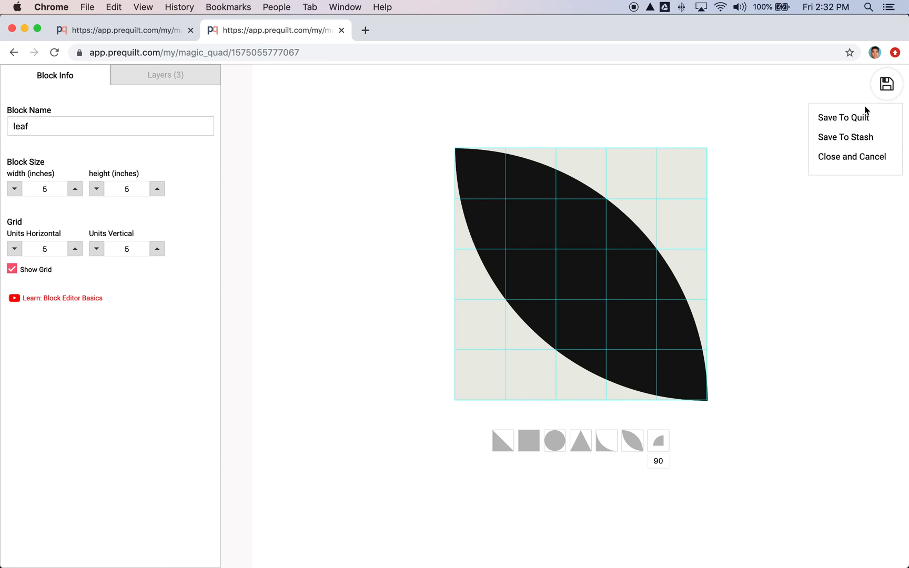
{"action": "left_click", "coordinate": [843, 125]}
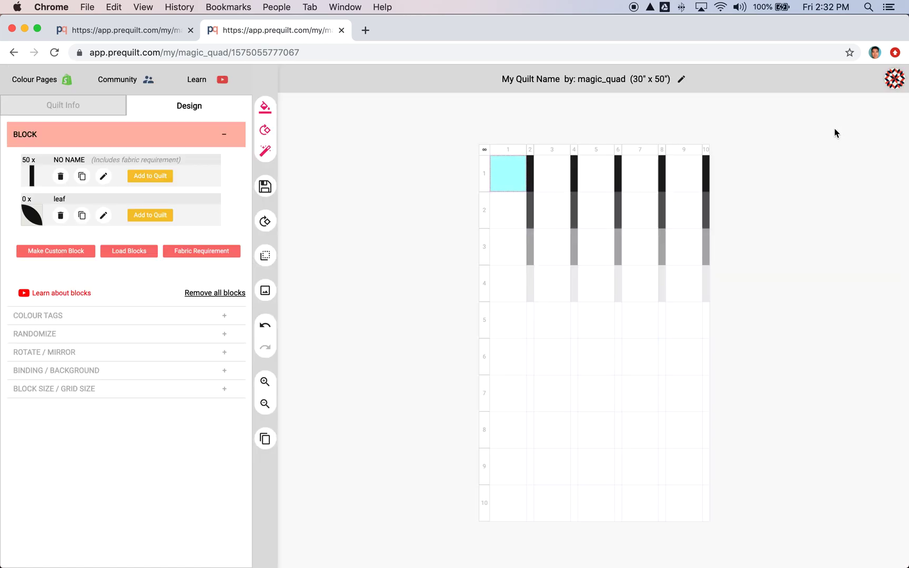
Step: Fill all odd columns of the quilt with the leaf block
{"action": "left_click", "coordinate": [69, 205]}
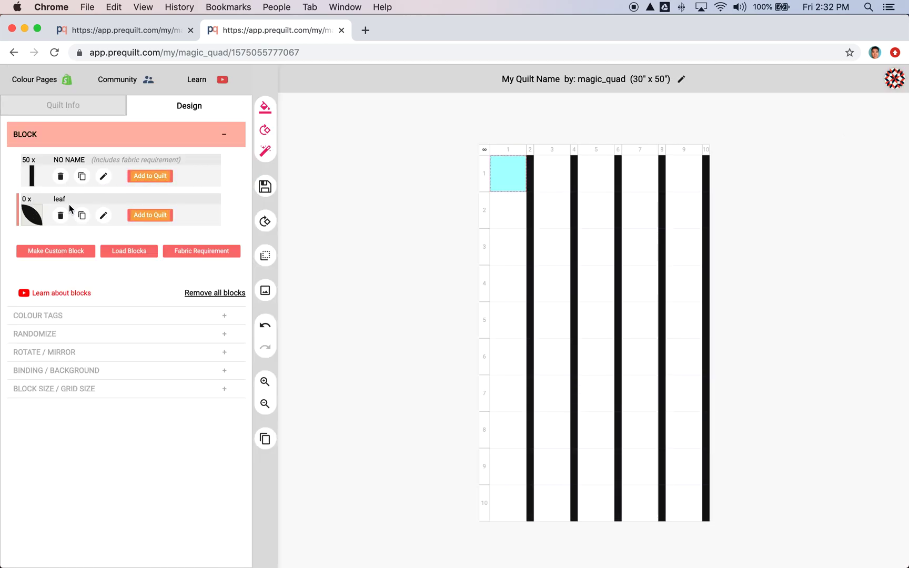
{"action": "left_click", "coordinate": [266, 256]}
{"action": "left_click", "coordinate": [330, 316]}
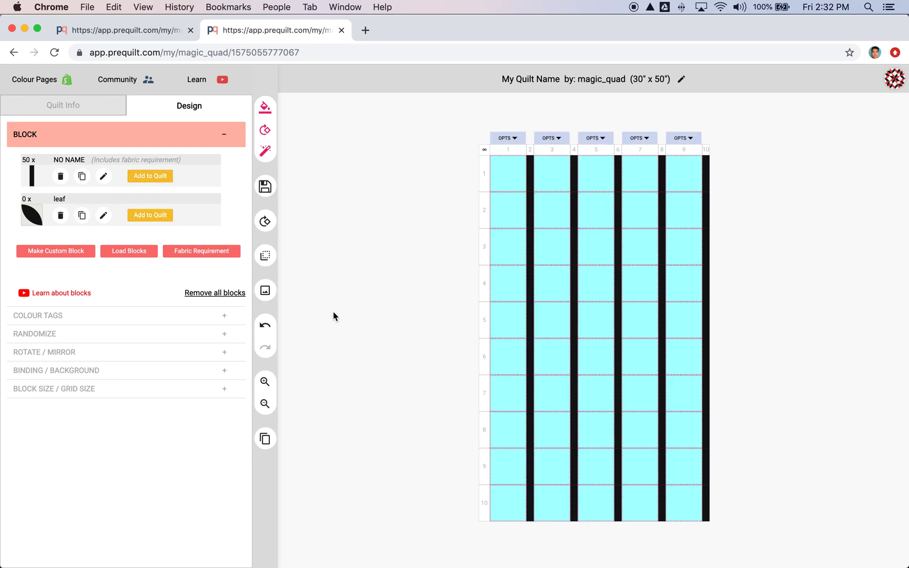
{"action": "left_click", "coordinate": [153, 215]}
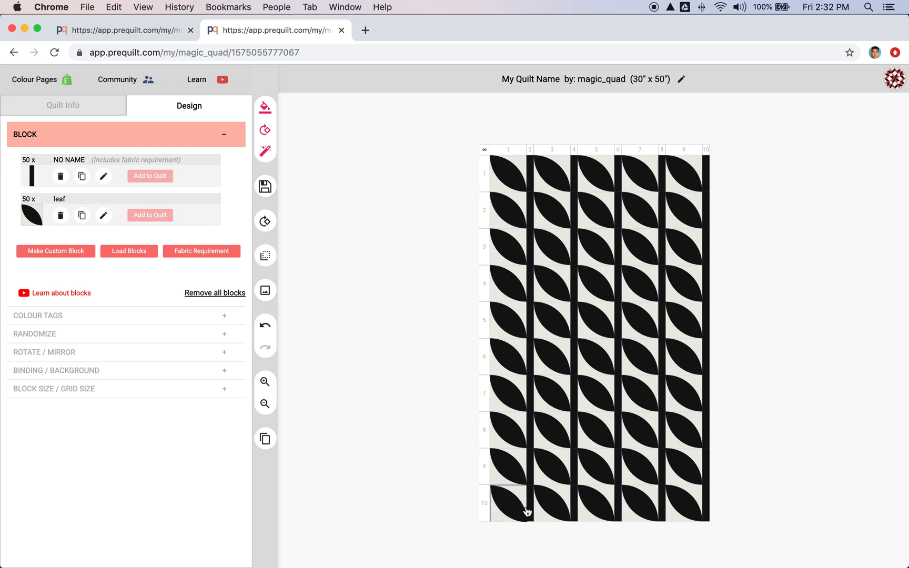
Step: Rotate the leaves at rows 3, 2, 6 and 7 in columns 3, 5, 5 and 1
{"action": "left_click", "coordinate": [560, 256]}
{"action": "left_click", "coordinate": [599, 212]}
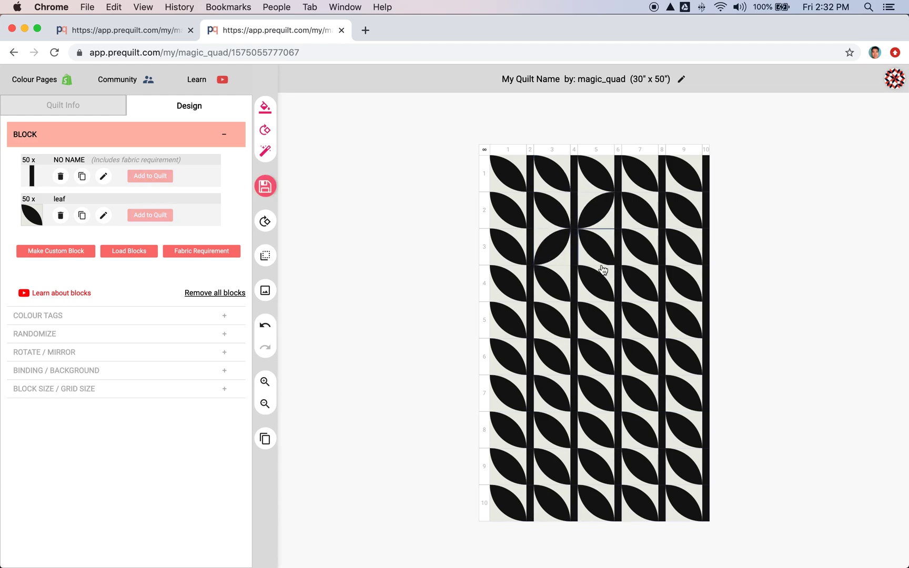
{"action": "left_click", "coordinate": [601, 357]}
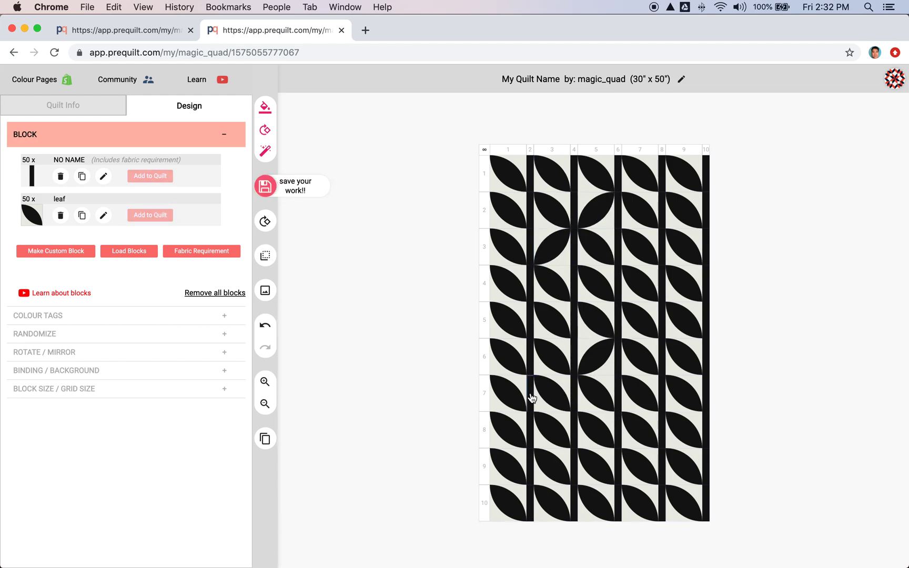
{"action": "left_click", "coordinate": [504, 403]}
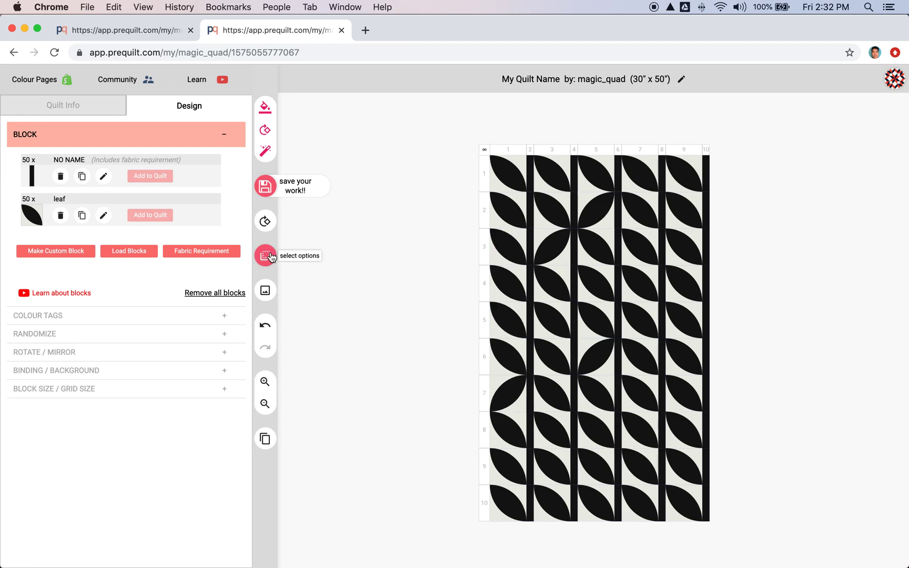
{"action": "left_click", "coordinate": [266, 255]}
Step: Randomize the odd-column leaf rotations several times, rotate them twice, and show the block list
{"action": "left_click", "coordinate": [310, 313]}
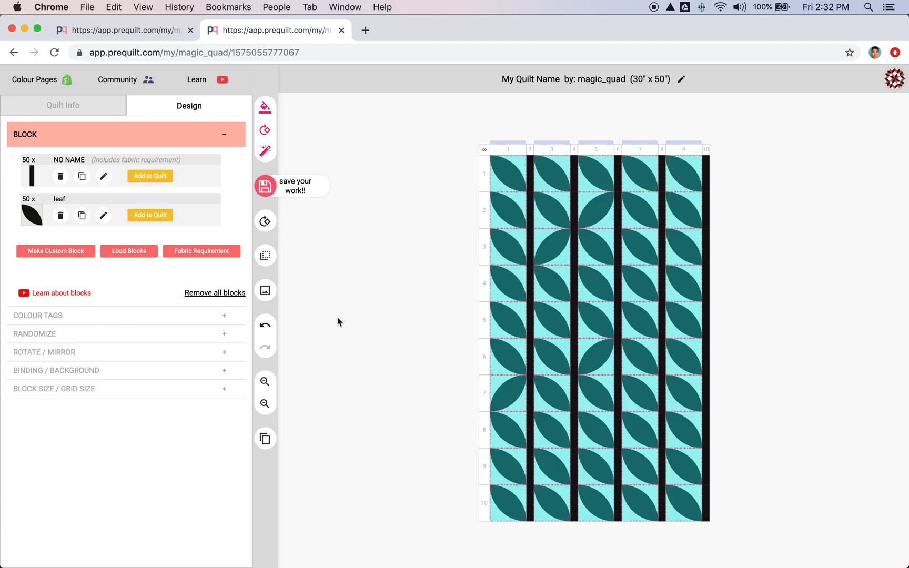
{"action": "left_click", "coordinate": [57, 337]}
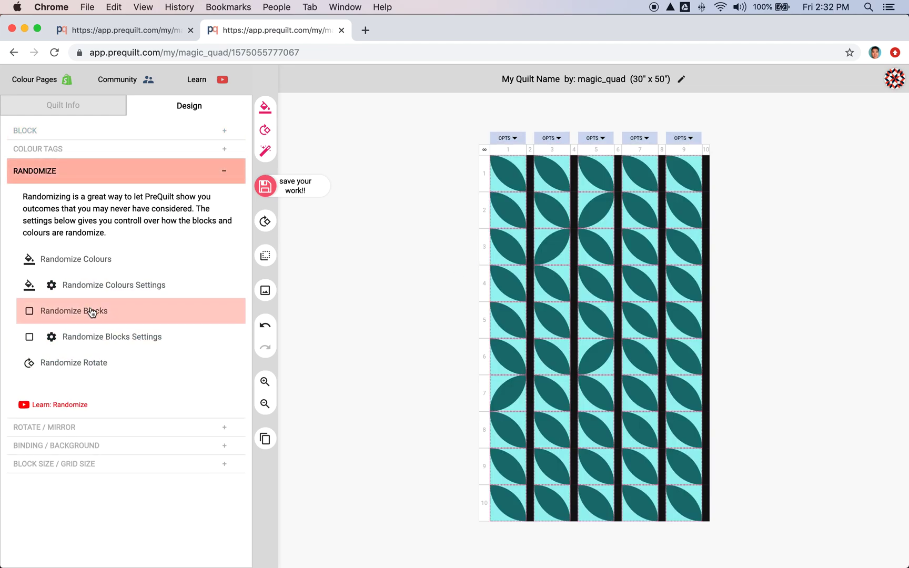
{"action": "left_click", "coordinate": [106, 365]}
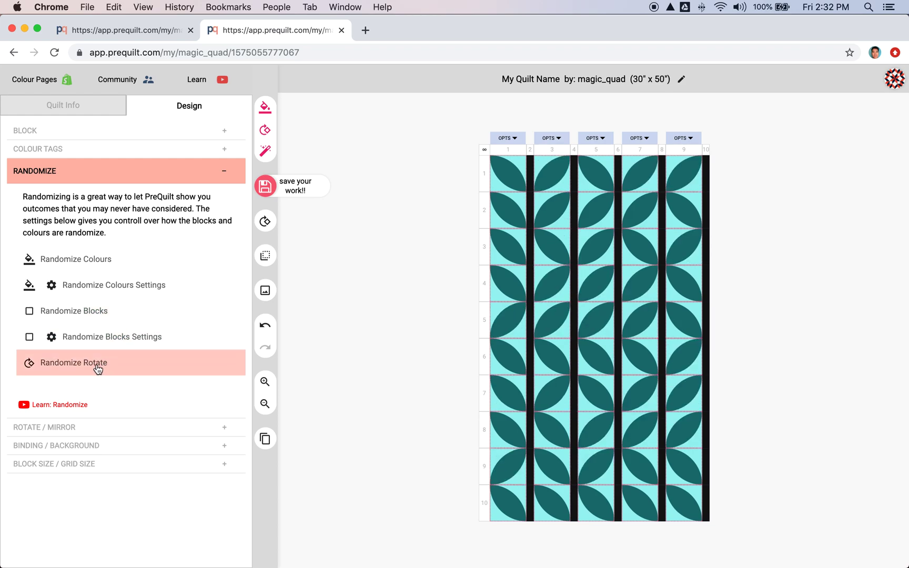
{"action": "left_click", "coordinate": [77, 368]}
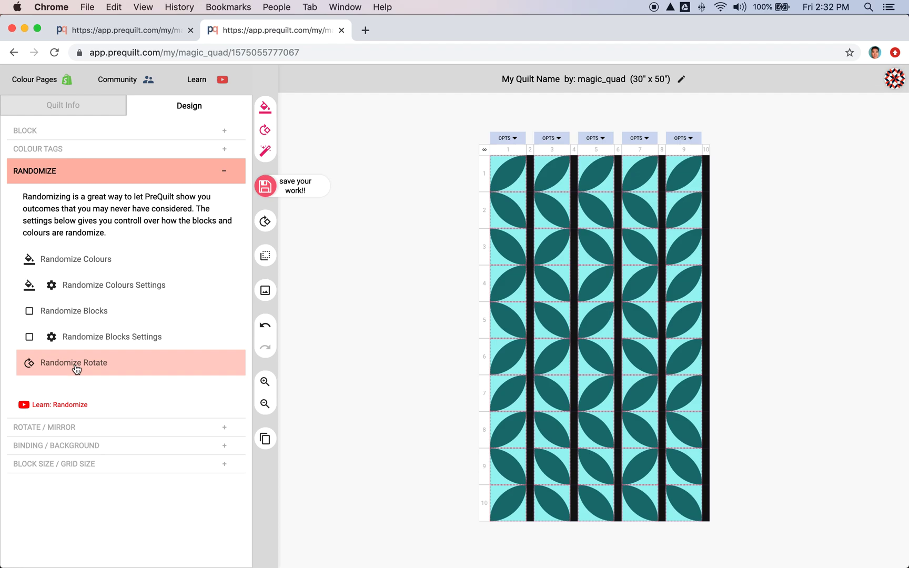
{"action": "left_click", "coordinate": [77, 370]}
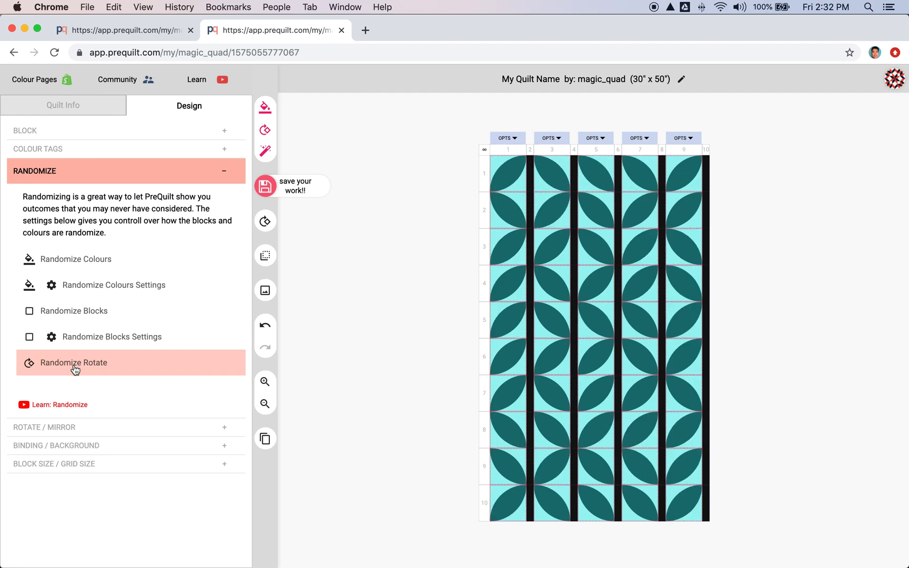
{"action": "left_click", "coordinate": [266, 130]}
{"action": "left_click", "coordinate": [395, 310]}
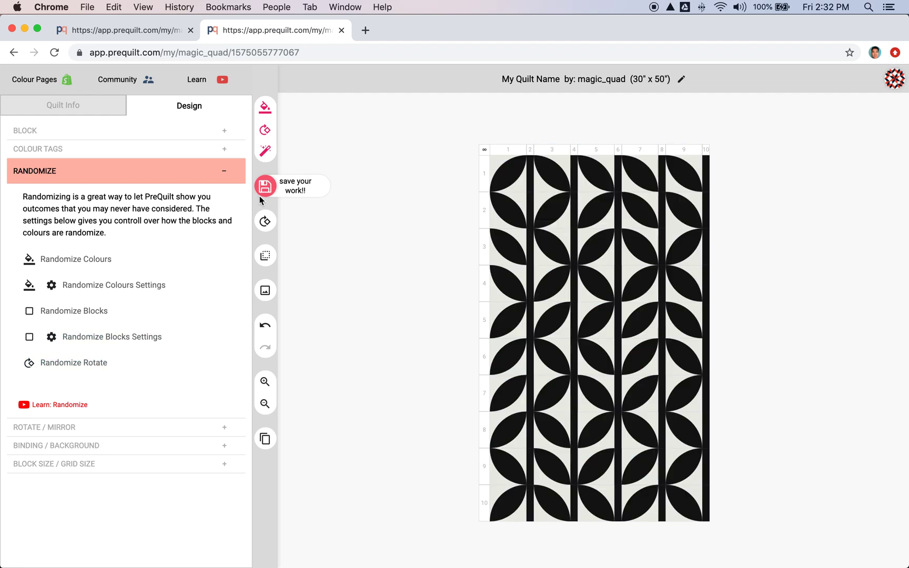
{"action": "left_click", "coordinate": [101, 129]}
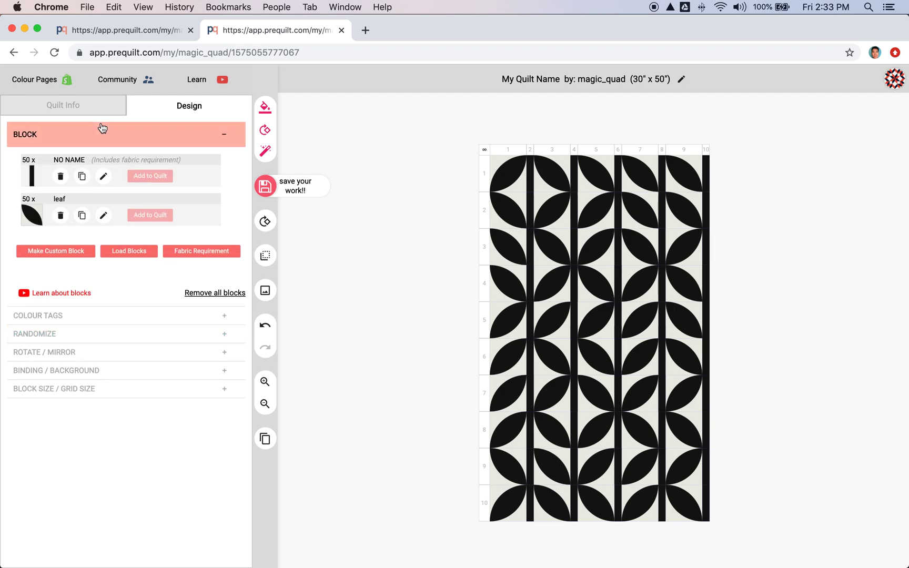
Step: Clone the leaf block as 'leaf (2)', recolour its leaf kale, and save it
{"action": "left_click", "coordinate": [83, 216]}
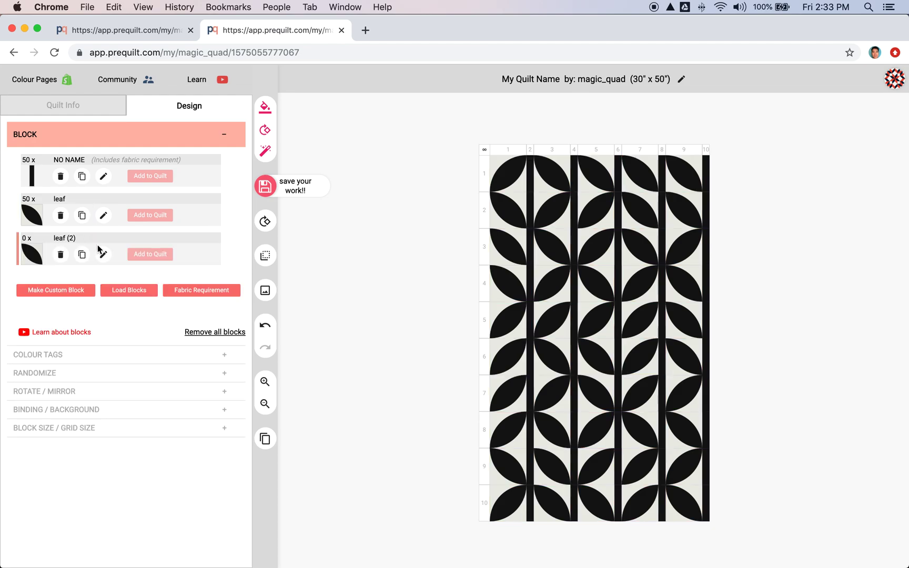
{"action": "left_click", "coordinate": [103, 256]}
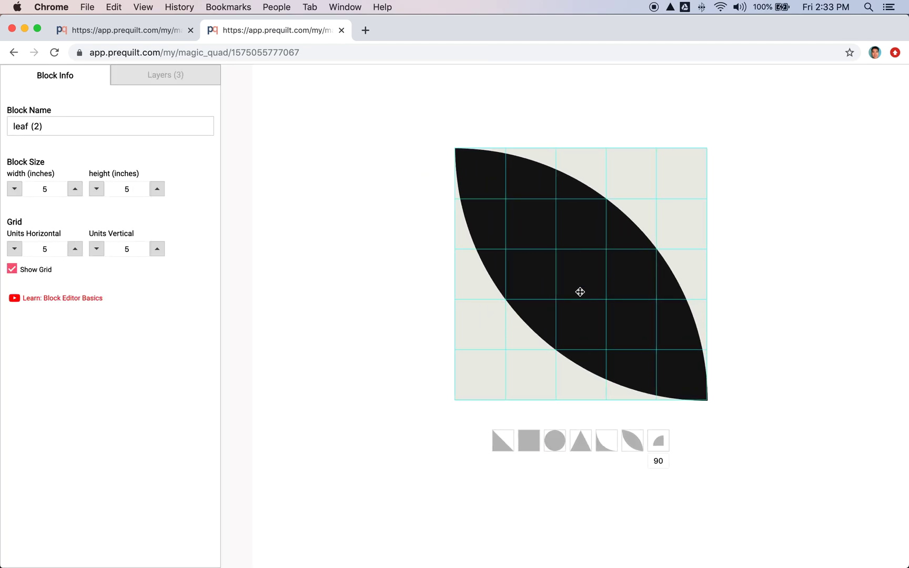
{"action": "left_click", "coordinate": [580, 292]}
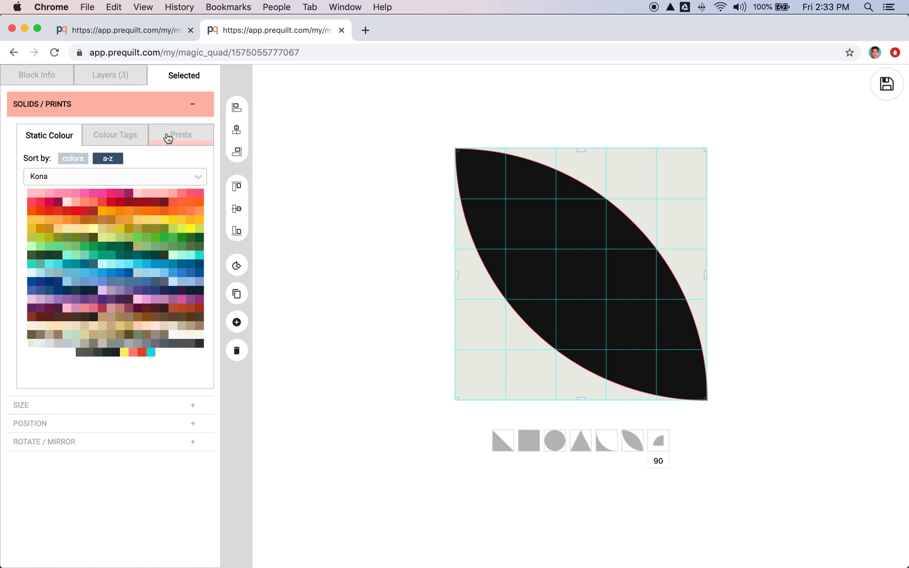
{"action": "left_click", "coordinate": [113, 139]}
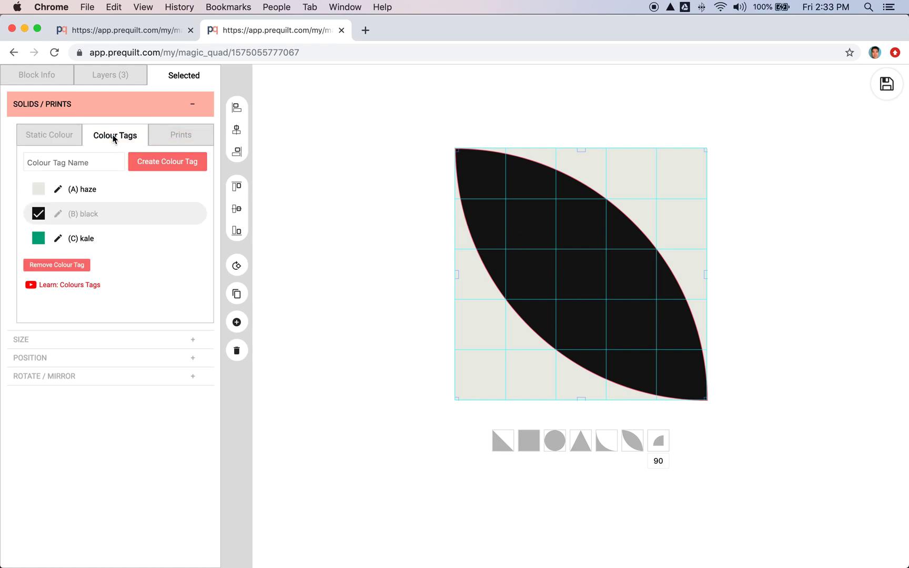
{"action": "left_click", "coordinate": [86, 243]}
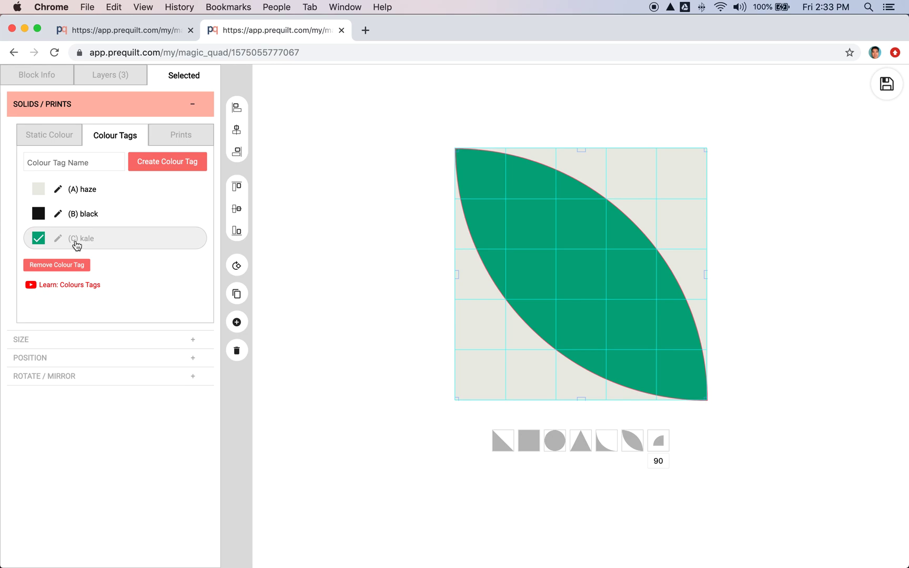
{"action": "left_click", "coordinate": [888, 86]}
{"action": "left_click", "coordinate": [865, 118]}
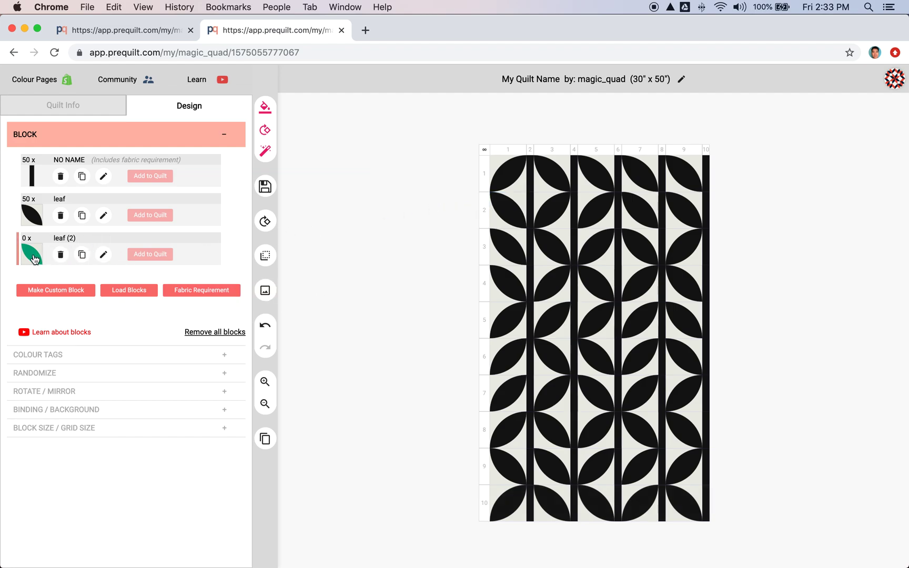
Step: Place the green leaf (2) block at r6c1, r4c5, r2c7 and r8c3
{"action": "left_click_drag", "start_coordinate": [36, 258], "coordinate": [508, 357]}
{"action": "left_click", "coordinate": [592, 287]}
{"action": "left_click", "coordinate": [640, 211]}
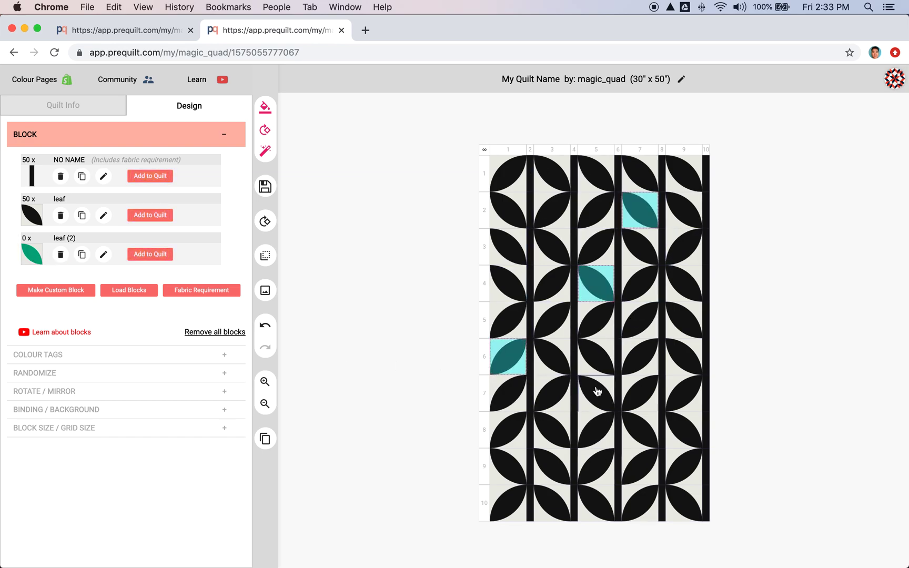
{"action": "left_click", "coordinate": [563, 435]}
{"action": "left_click", "coordinate": [153, 254]}
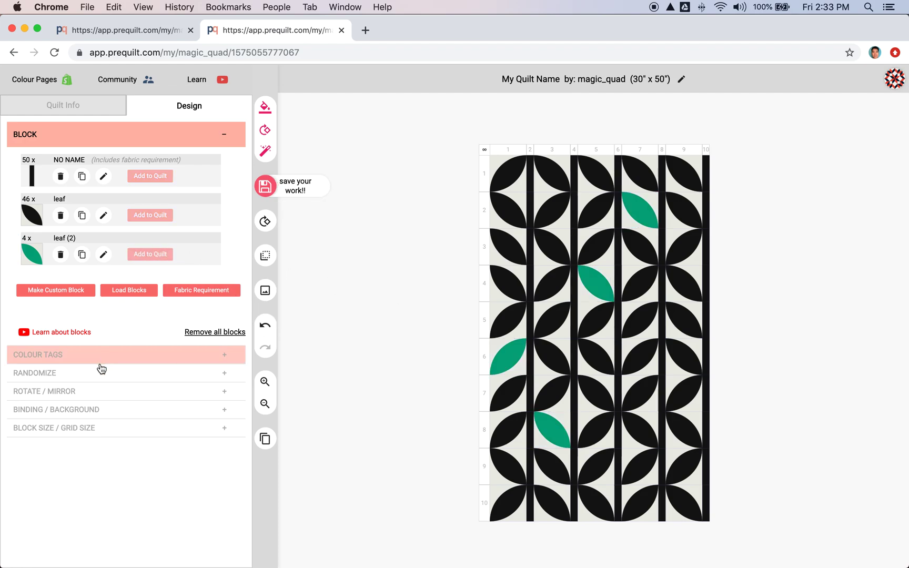
Step: Select all odd columns and randomize their blocks
{"action": "left_click", "coordinate": [275, 258]}
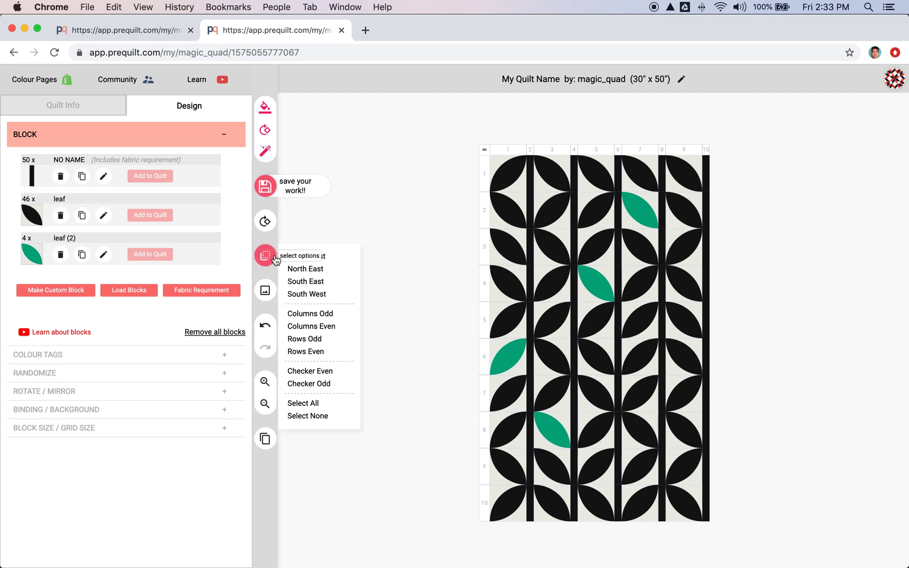
{"action": "left_click", "coordinate": [340, 320]}
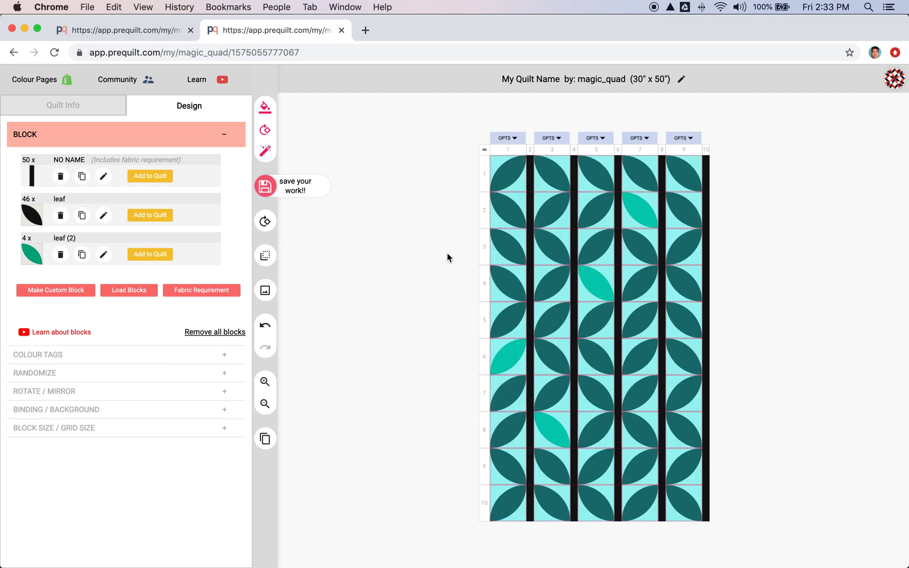
{"action": "left_click", "coordinate": [87, 373]}
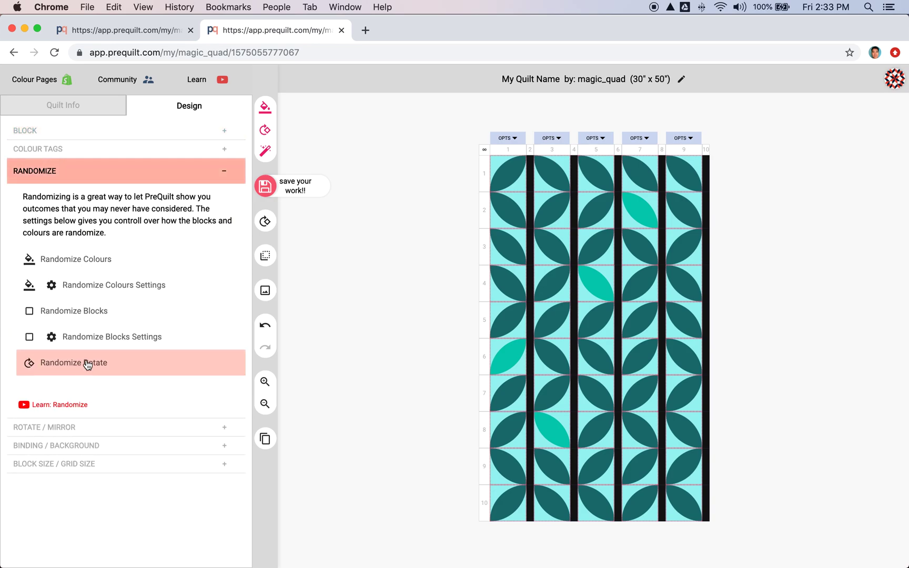
{"action": "left_click", "coordinate": [86, 313]}
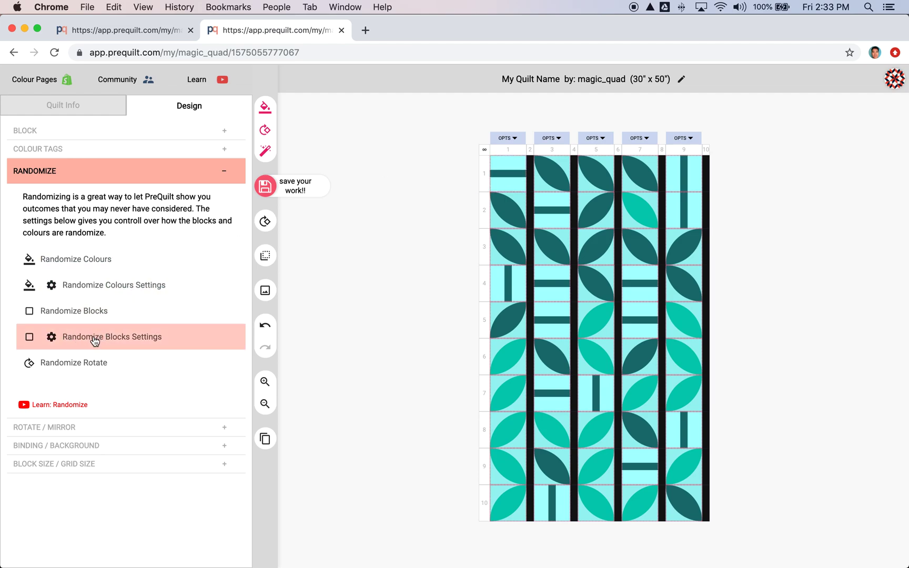
Step: Exclude the black stem block in the Randomize Blocks settings
{"action": "left_click", "coordinate": [121, 341]}
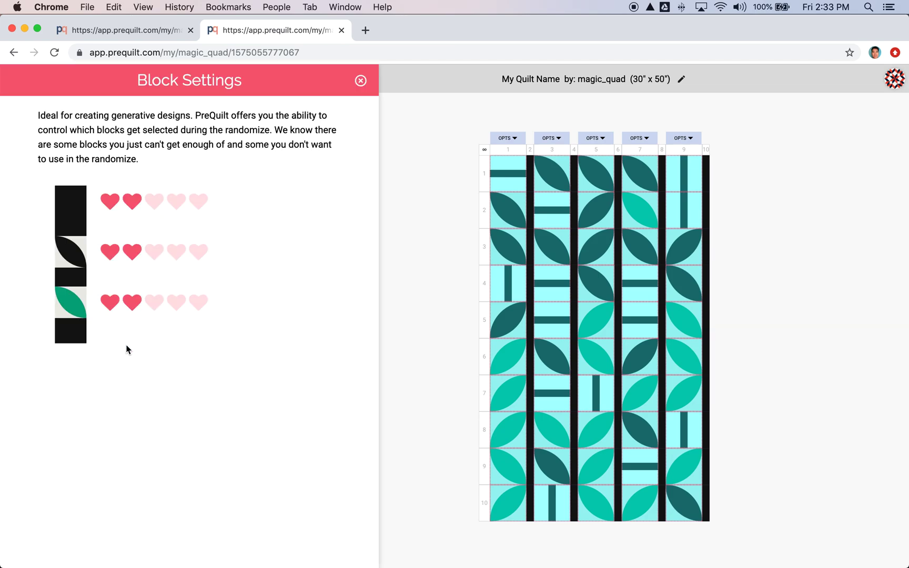
{"action": "left_click", "coordinate": [106, 202]}
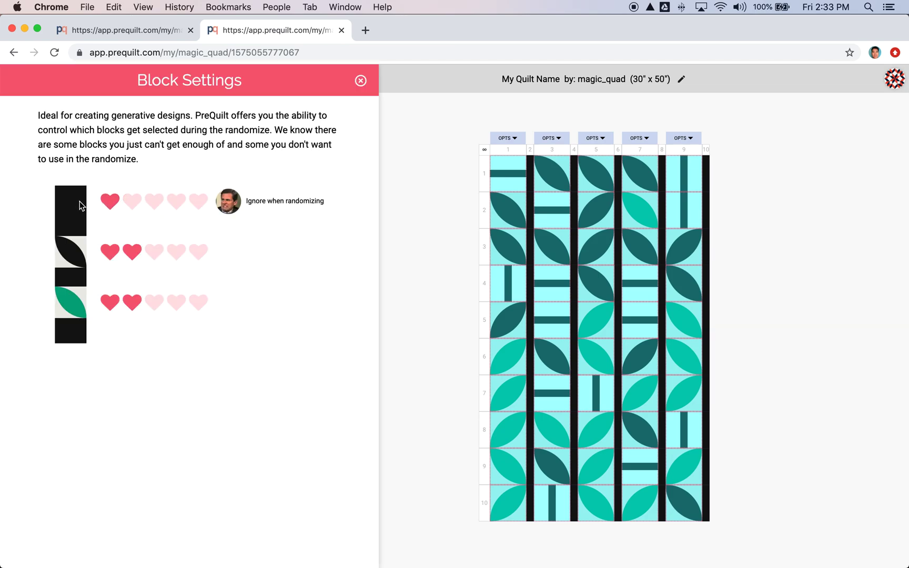
{"action": "left_click", "coordinate": [360, 81]}
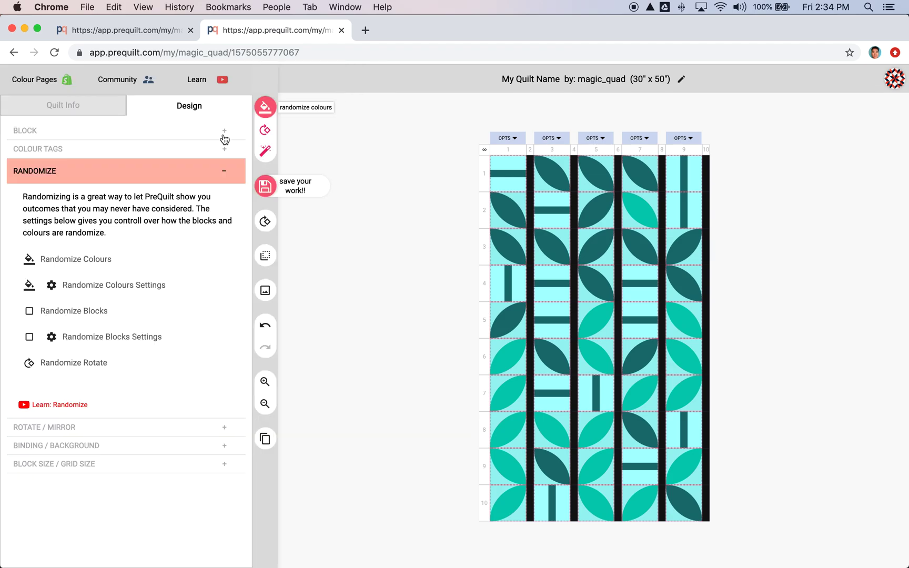
Step: Randomize the odd-column blocks three more times and show the block list
{"action": "left_click", "coordinate": [86, 317]}
{"action": "left_click", "coordinate": [86, 318]}
{"action": "left_click", "coordinate": [85, 318]}
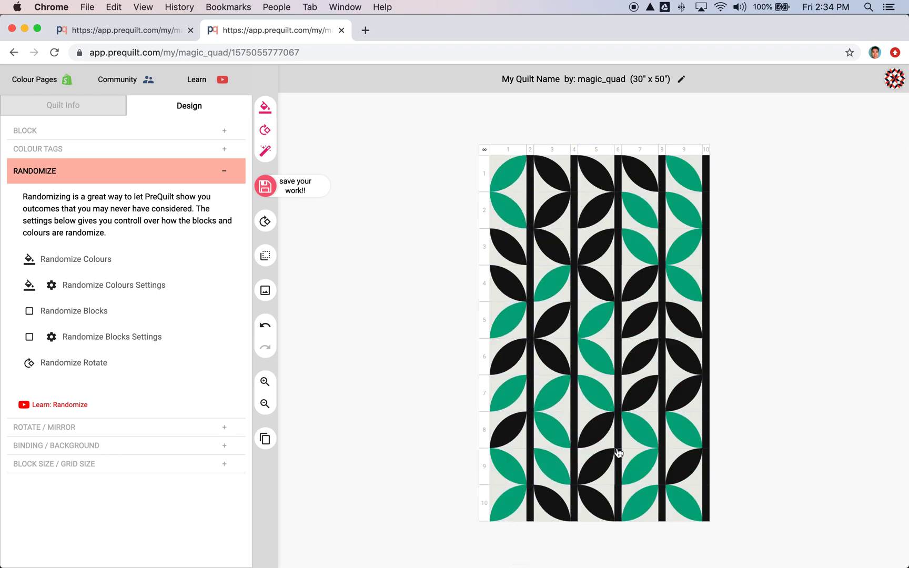
{"action": "left_click", "coordinate": [129, 136]}
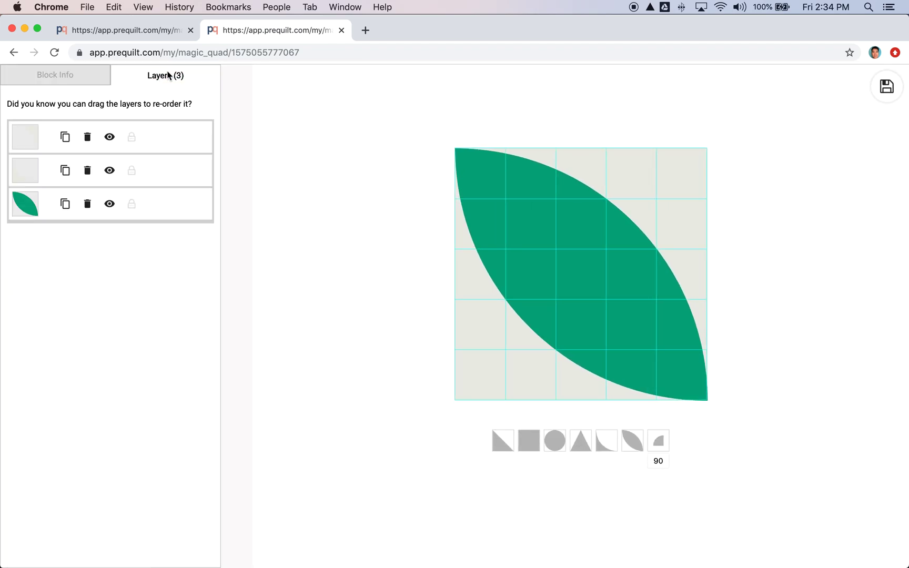
Step: Recolour the leaf with a new caribbean colour tag and save the block into the quilt as leaf (3)
{"action": "left_click", "coordinate": [104, 83]}
{"action": "left_click", "coordinate": [519, 237]}
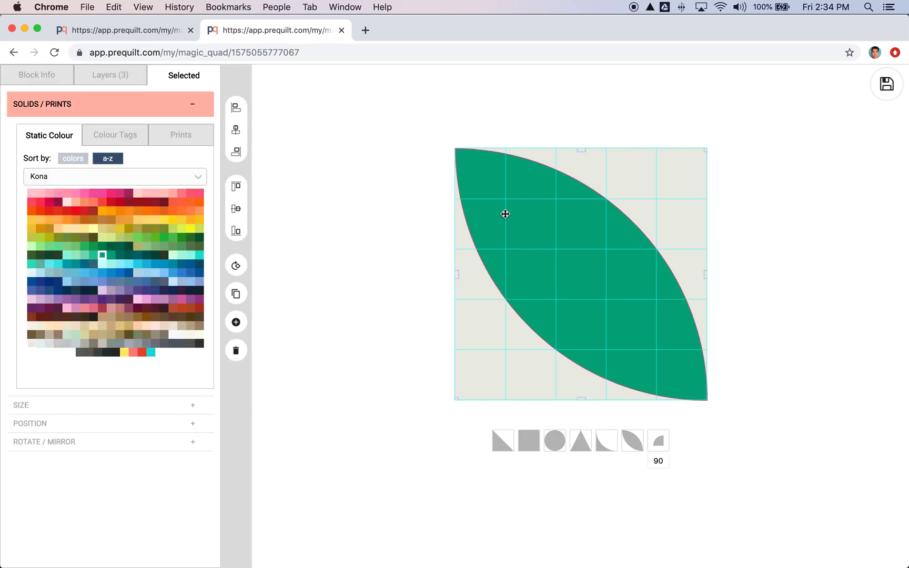
{"action": "left_click", "coordinate": [115, 136]}
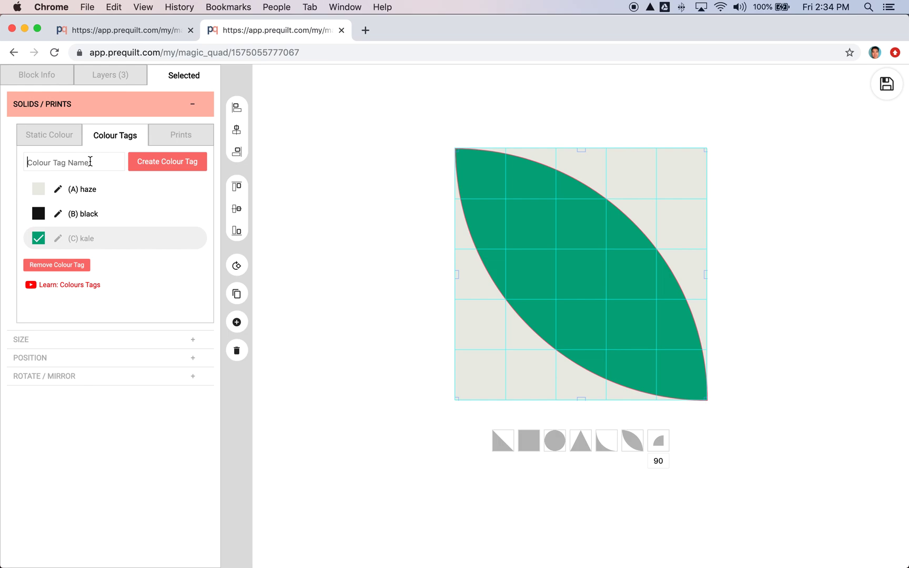
{"action": "type", "text": "d"}
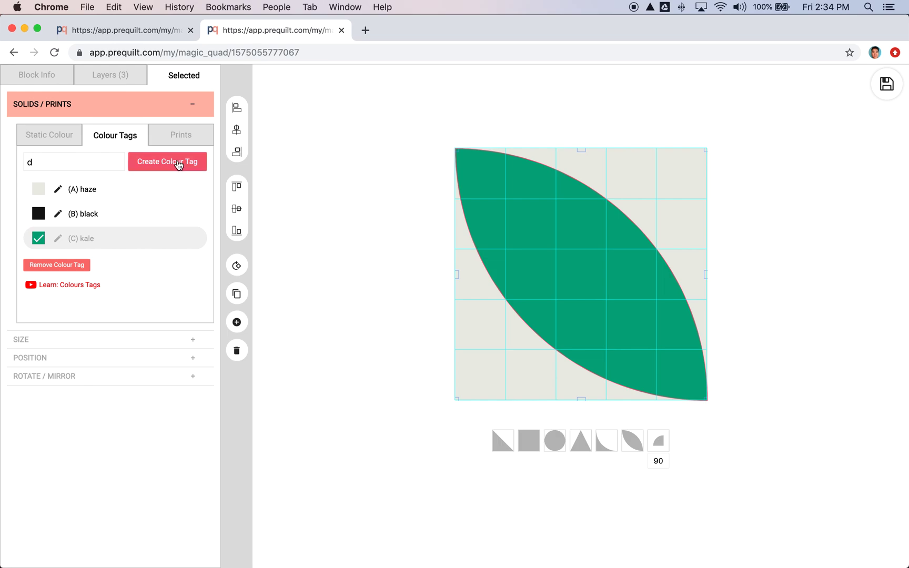
{"action": "left_click", "coordinate": [179, 165]}
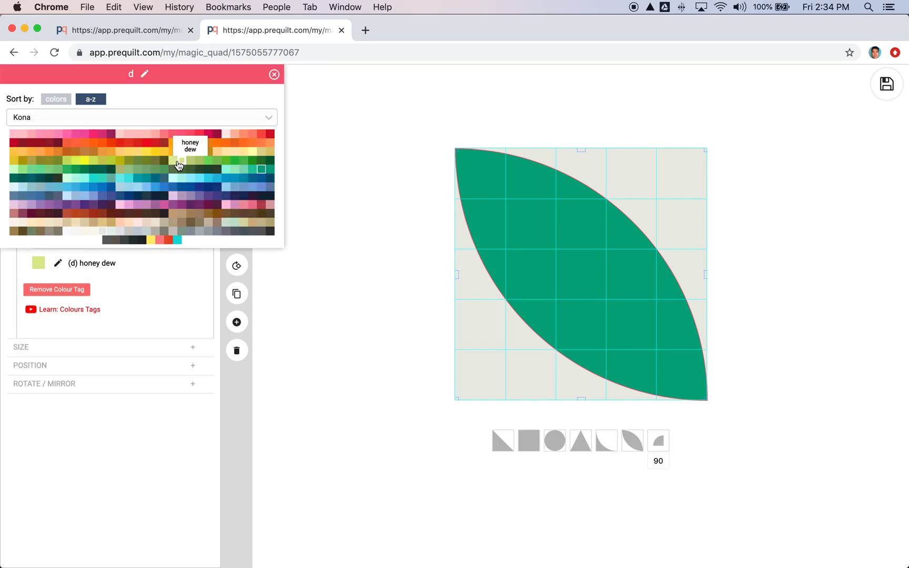
{"action": "left_click", "coordinate": [156, 182]}
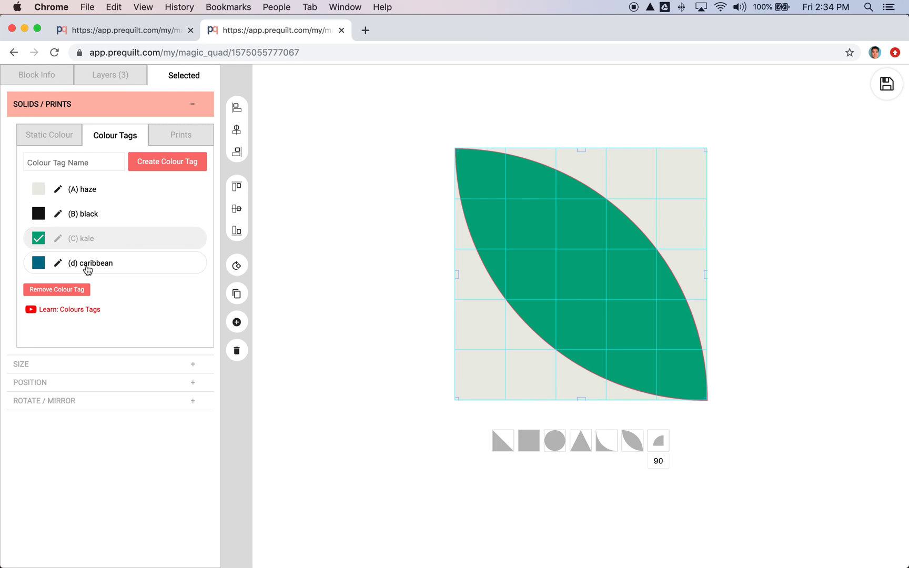
{"action": "left_click", "coordinate": [35, 265]}
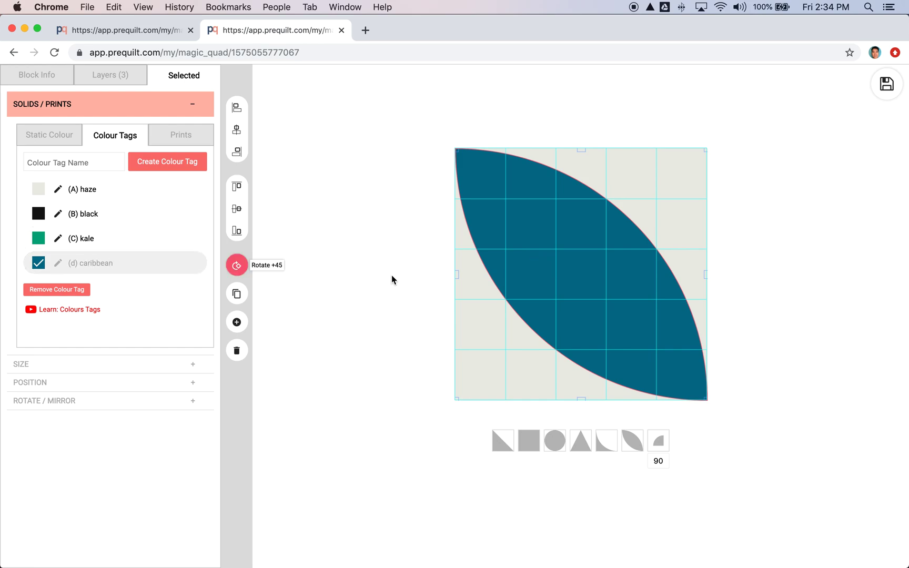
{"action": "left_click", "coordinate": [892, 87]}
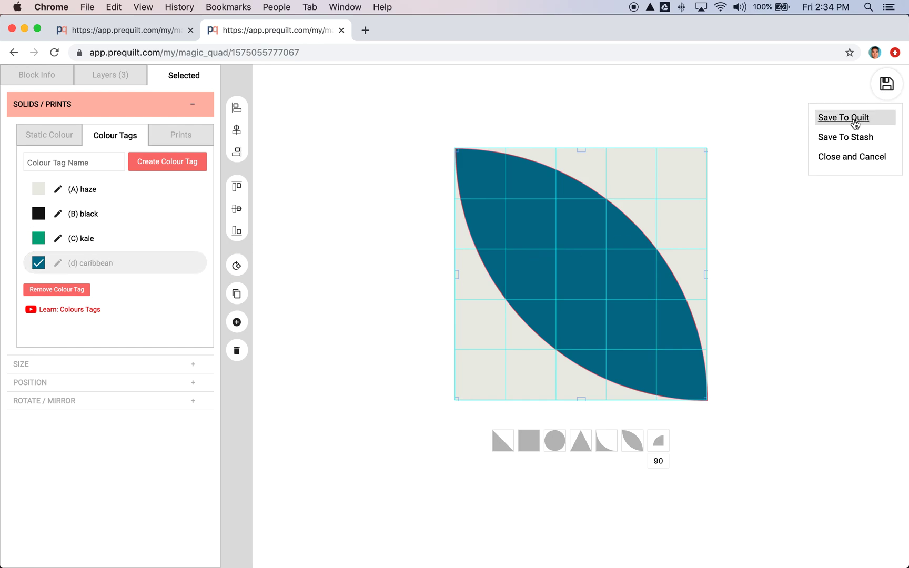
{"action": "left_click", "coordinate": [853, 116]}
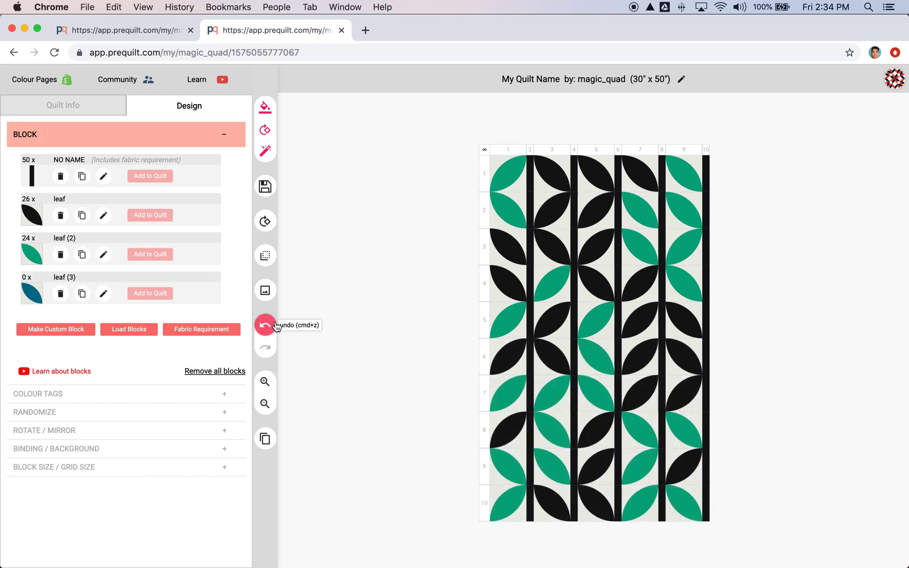
Step: Randomly scatter the blue leaf blocks through all odd-numbered columns, then clear the selection
{"action": "left_click", "coordinate": [266, 257]}
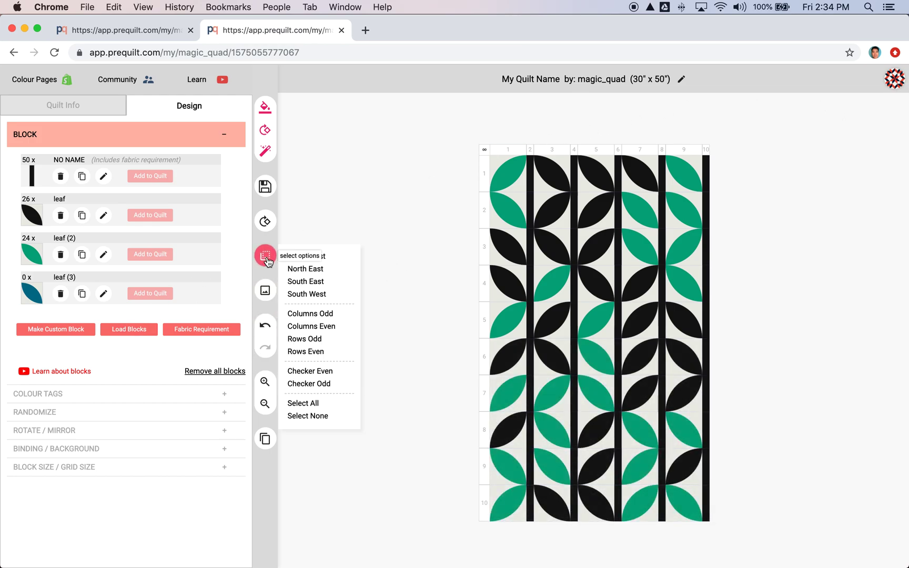
{"action": "left_click", "coordinate": [327, 314]}
{"action": "left_click", "coordinate": [92, 412]}
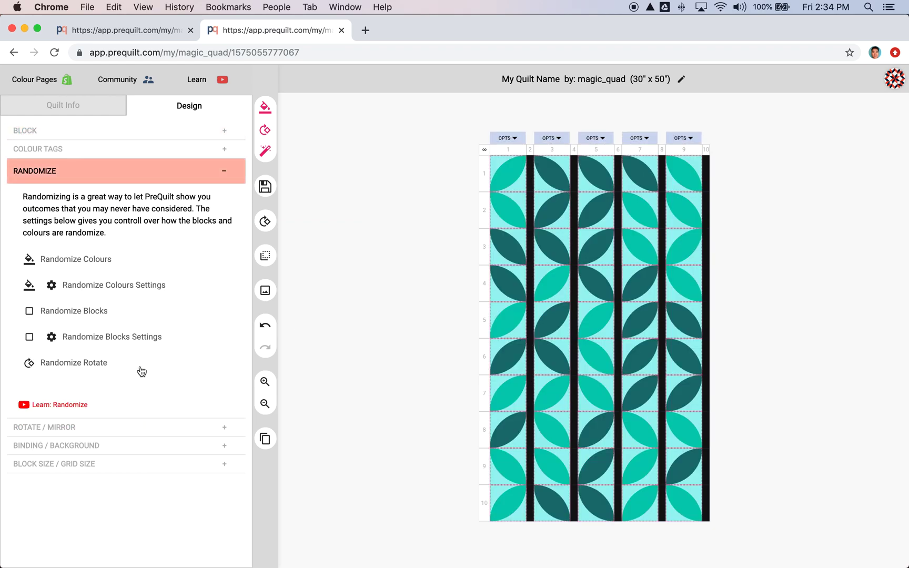
{"action": "left_click", "coordinate": [99, 318]}
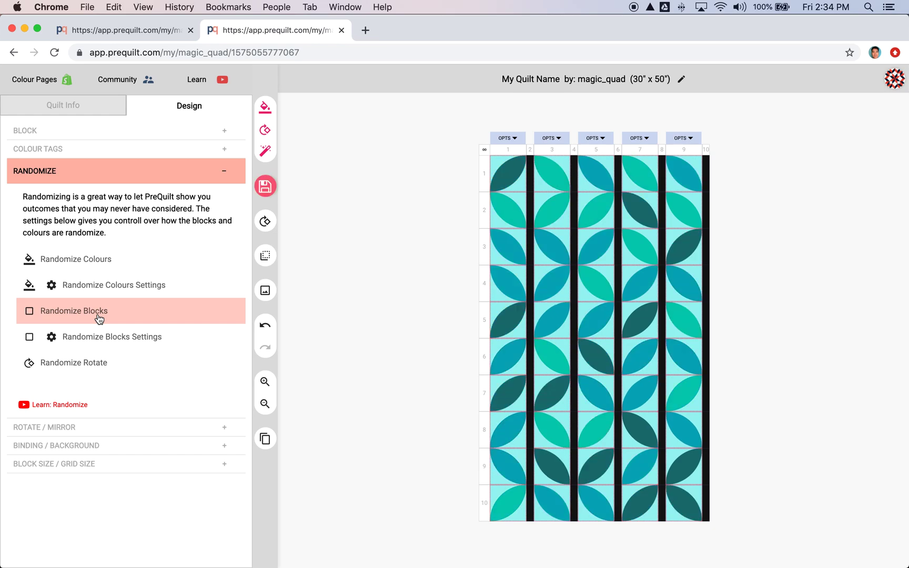
{"action": "left_click", "coordinate": [376, 312]}
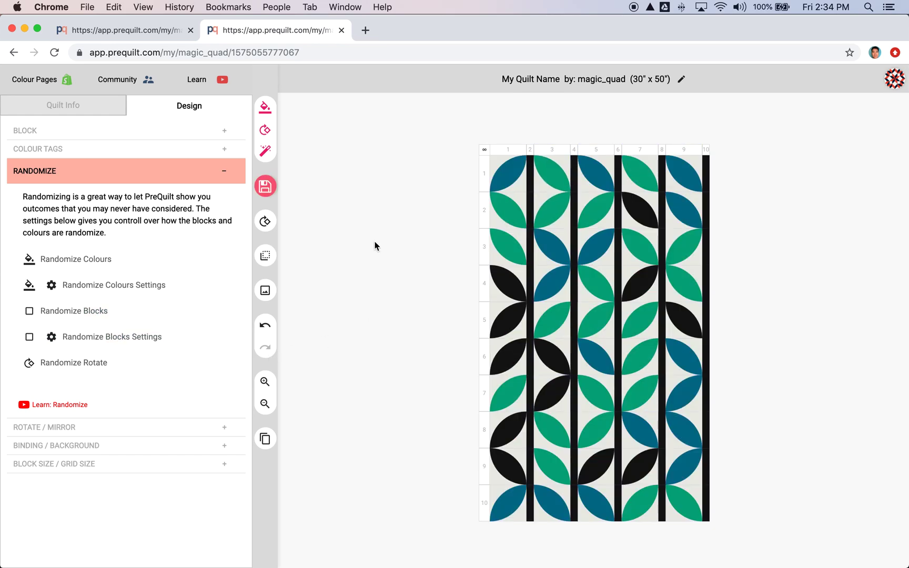
Step: Turn the blocks at column 7, row 6 and column 3, row 9 into black leaves
{"action": "left_click", "coordinate": [124, 135]}
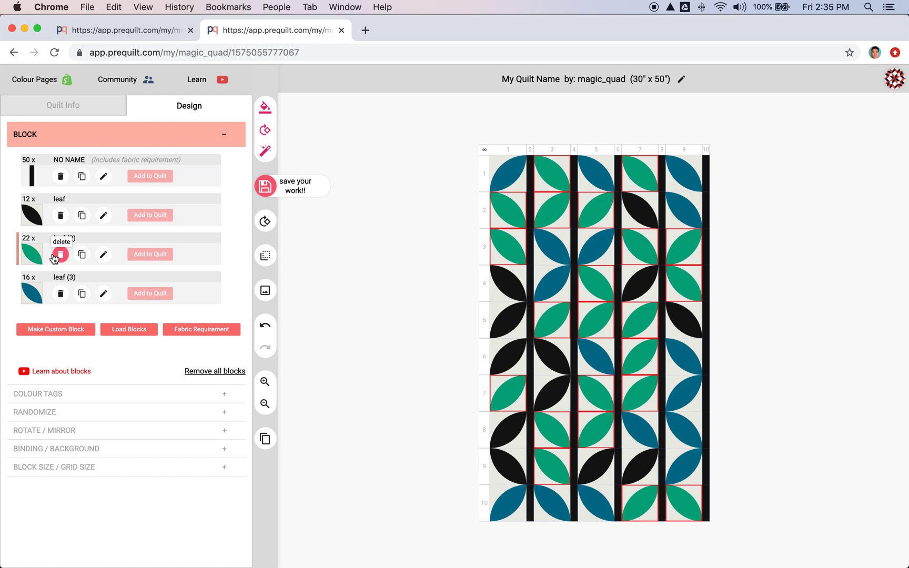
{"action": "left_click", "coordinate": [640, 359]}
{"action": "left_click", "coordinate": [547, 465]}
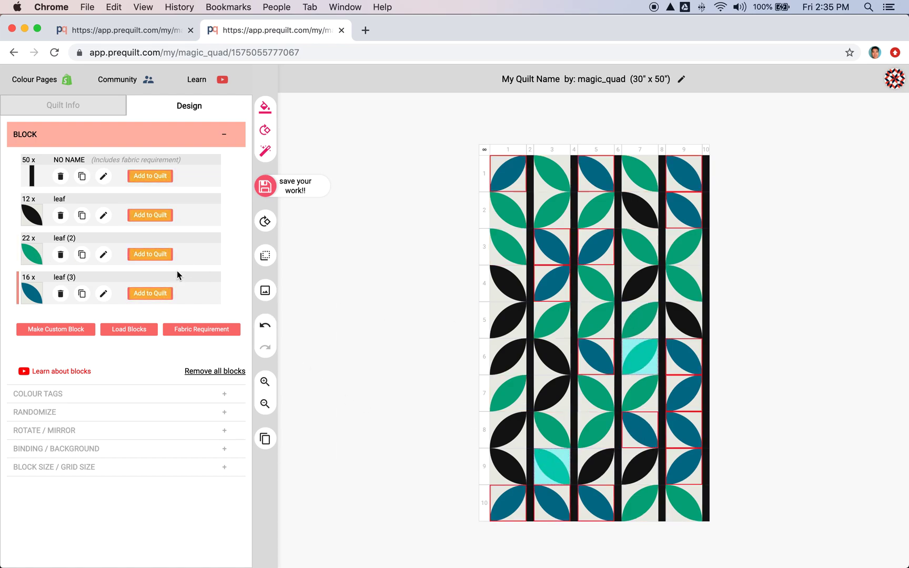
{"action": "left_click", "coordinate": [151, 216]}
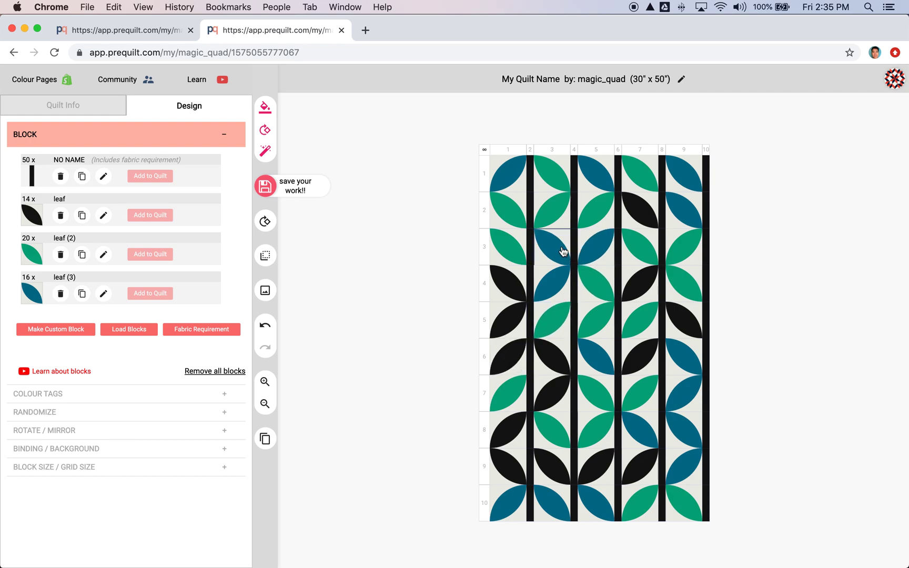
Step: Flip the leaves at column 3 row 1, column 5 row 1 and column 7 row 4, then save
{"action": "left_click", "coordinate": [510, 174]}
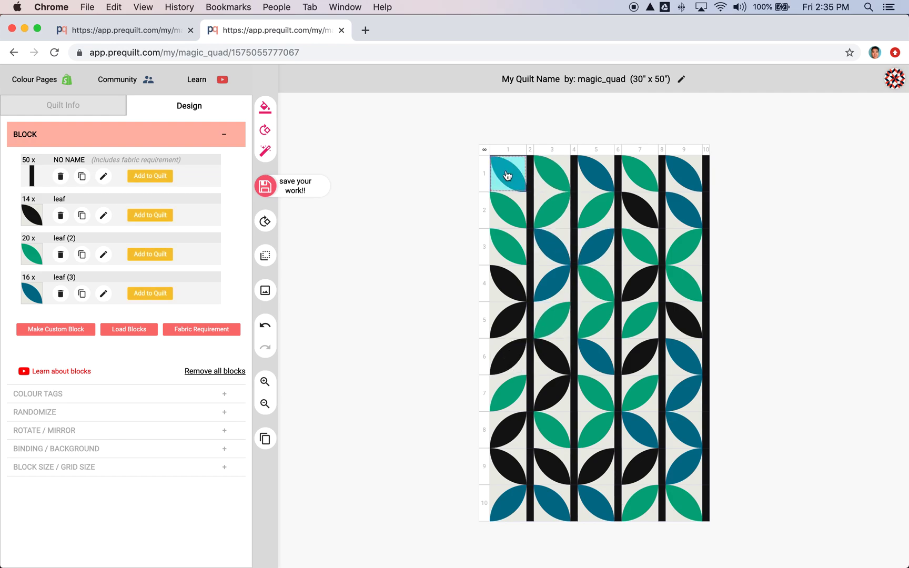
{"action": "left_click", "coordinate": [556, 179]}
{"action": "left_click", "coordinate": [467, 256]}
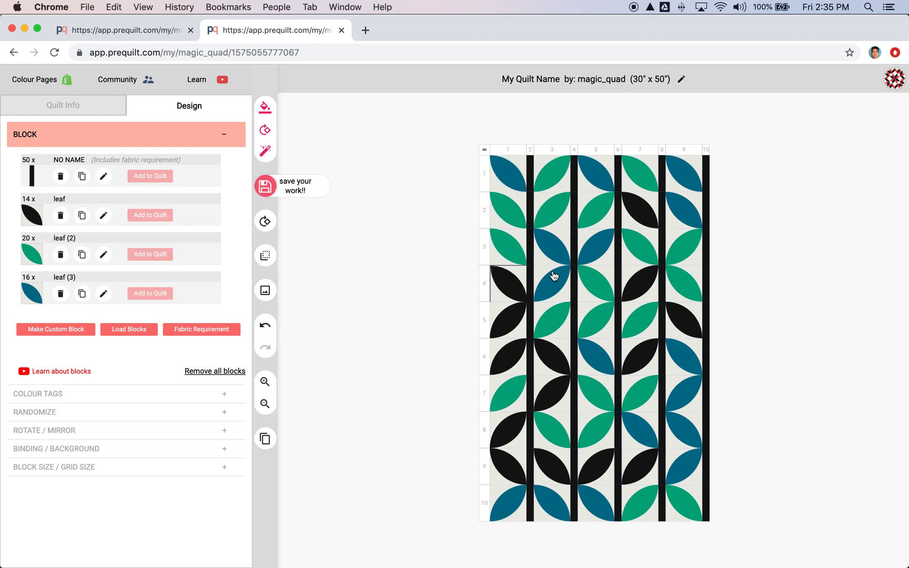
{"action": "left_click", "coordinate": [551, 181]}
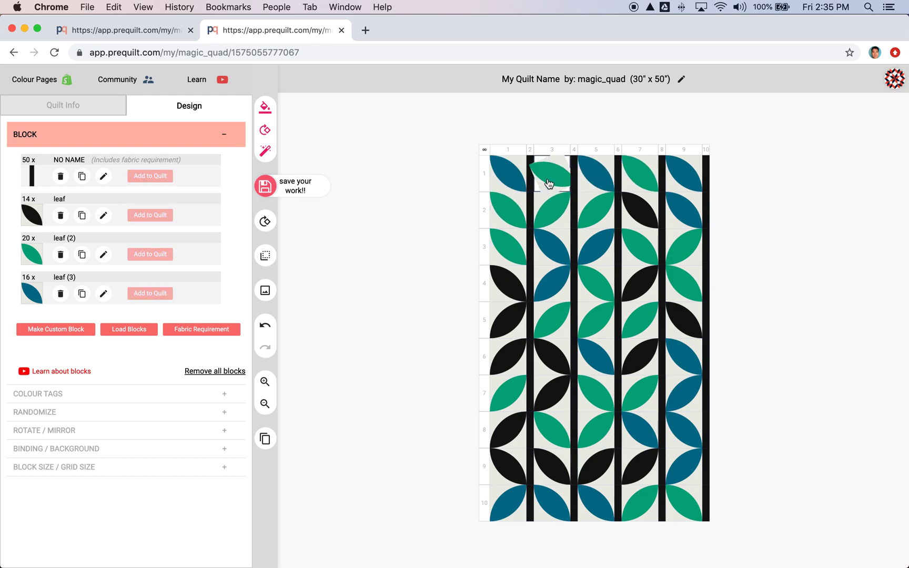
{"action": "left_click", "coordinate": [590, 180]}
{"action": "left_click", "coordinate": [639, 291]}
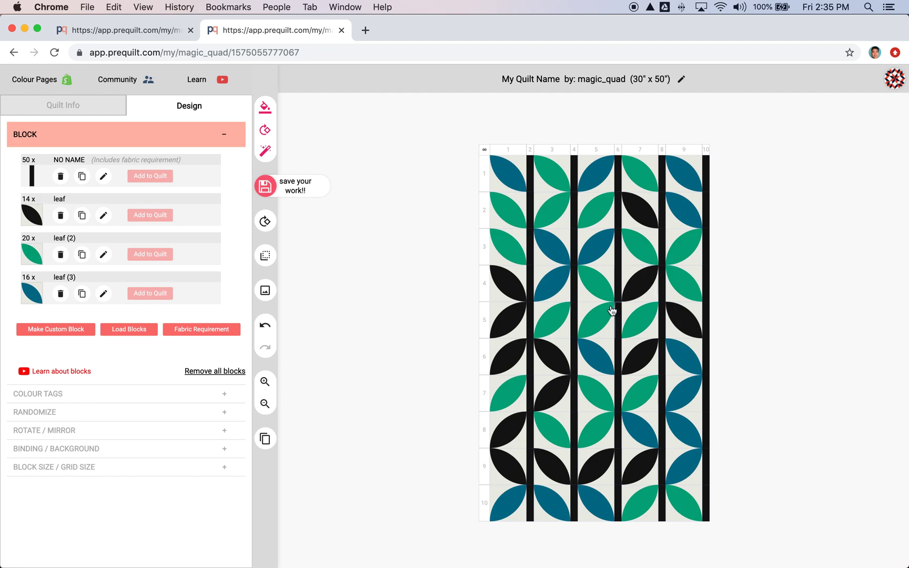
{"action": "left_click", "coordinate": [264, 186]}
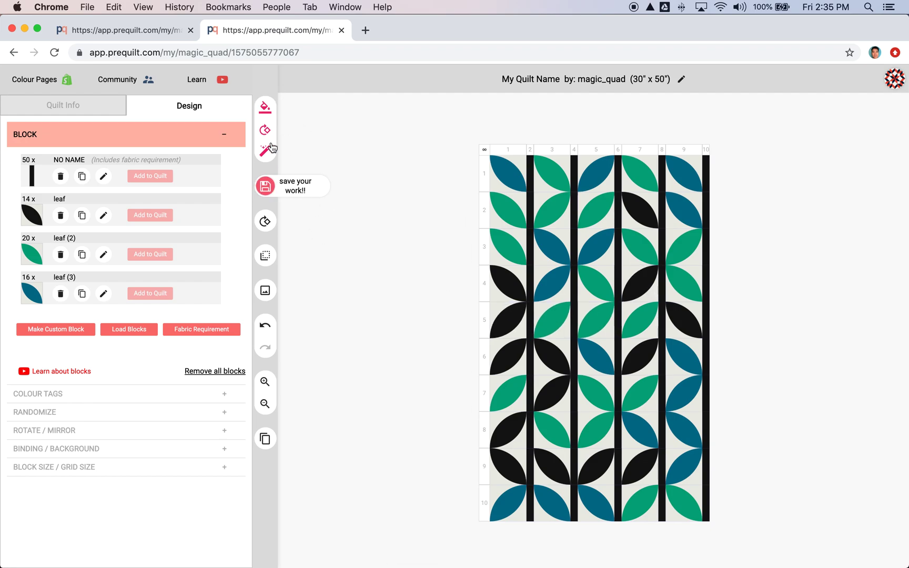
Step: Randomize the quilt colours until Kona windsor, everglade, dusty blue and gumdrop appear
{"action": "left_click", "coordinate": [265, 109]}
{"action": "left_click", "coordinate": [265, 109]}
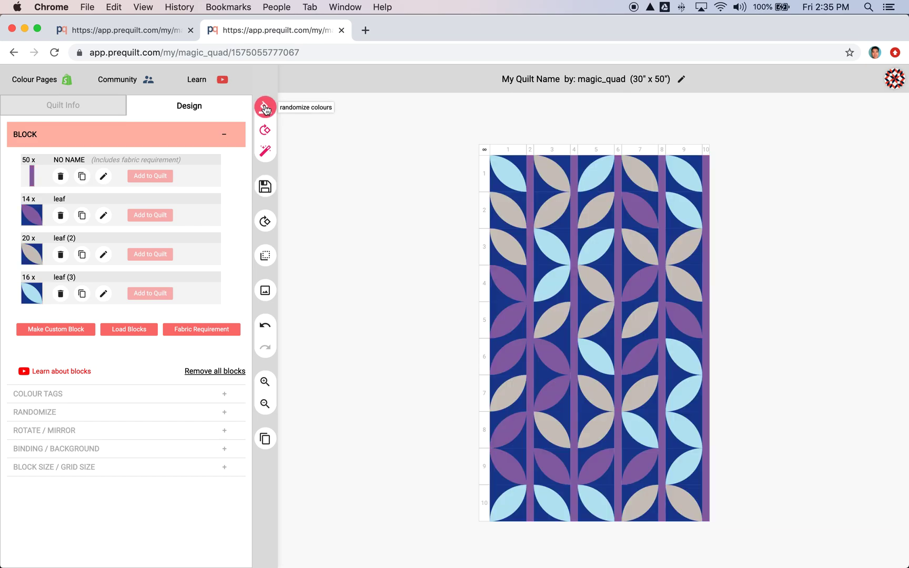
{"action": "left_click", "coordinate": [265, 109]}
{"action": "left_click", "coordinate": [203, 138]}
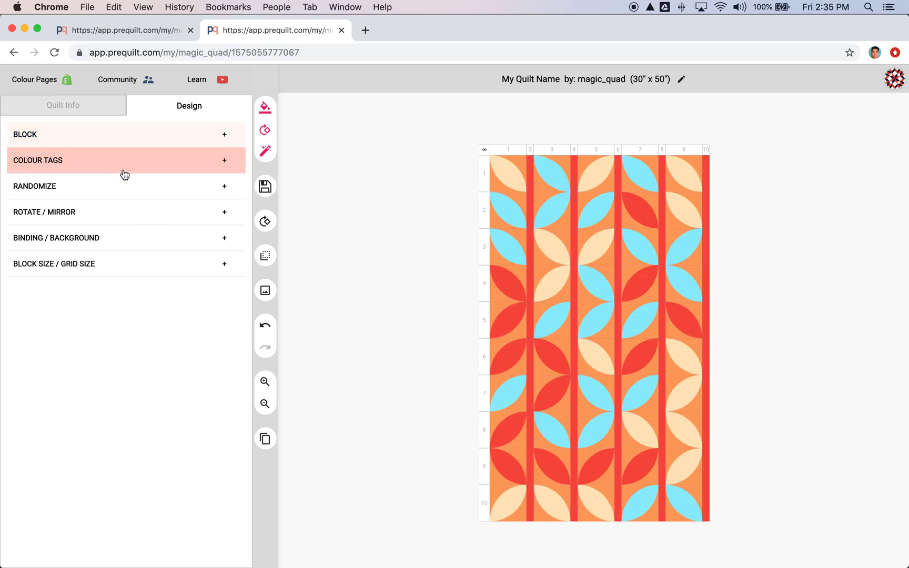
{"action": "left_click", "coordinate": [123, 173]}
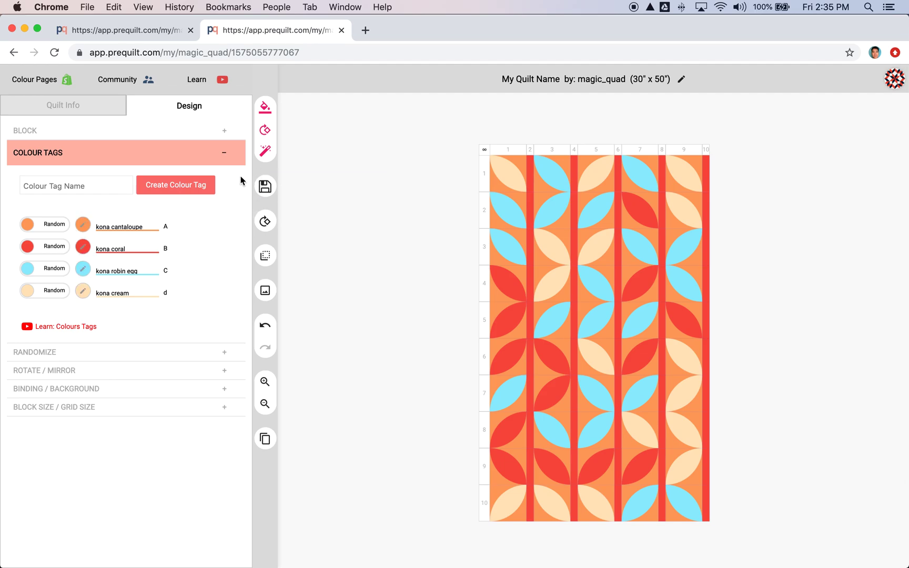
{"action": "left_click", "coordinate": [267, 108]}
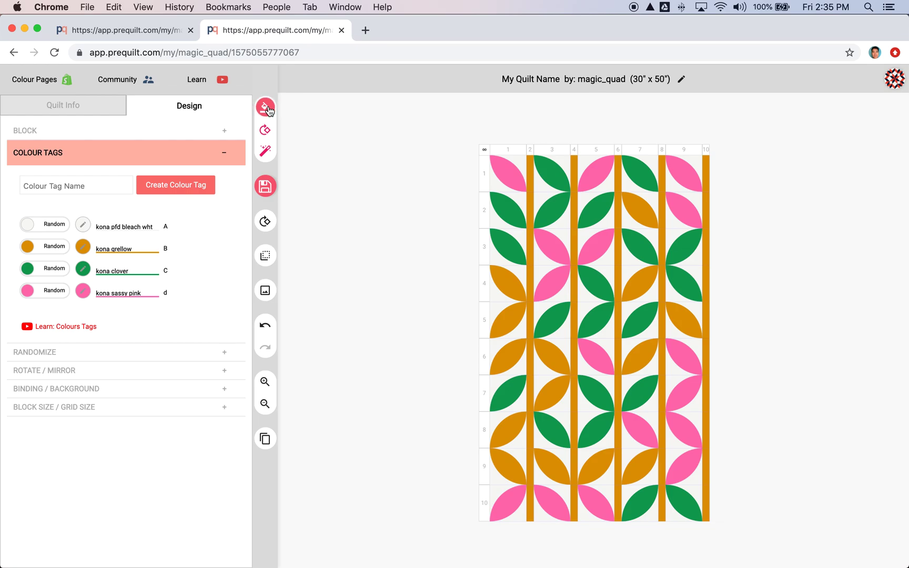
{"action": "left_click", "coordinate": [269, 110]}
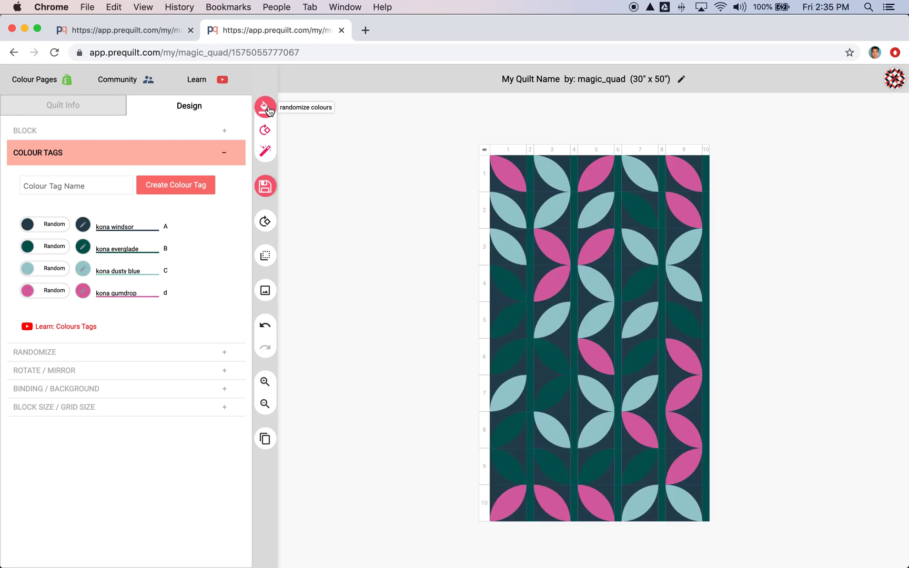
Step: Lock kona windsor and reshuffle the other colour tags until shale, oasis and aruba appear
{"action": "left_click", "coordinate": [55, 227]}
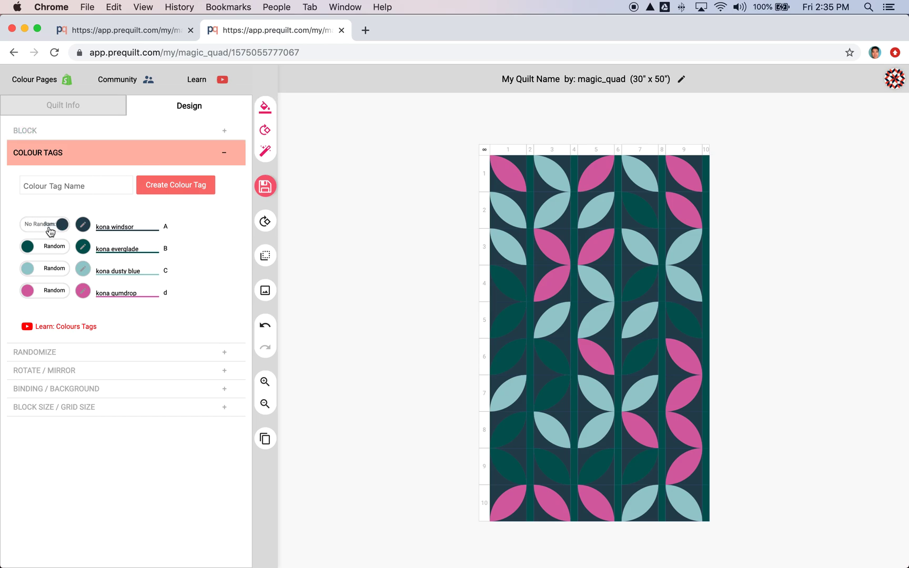
{"action": "left_click", "coordinate": [269, 112]}
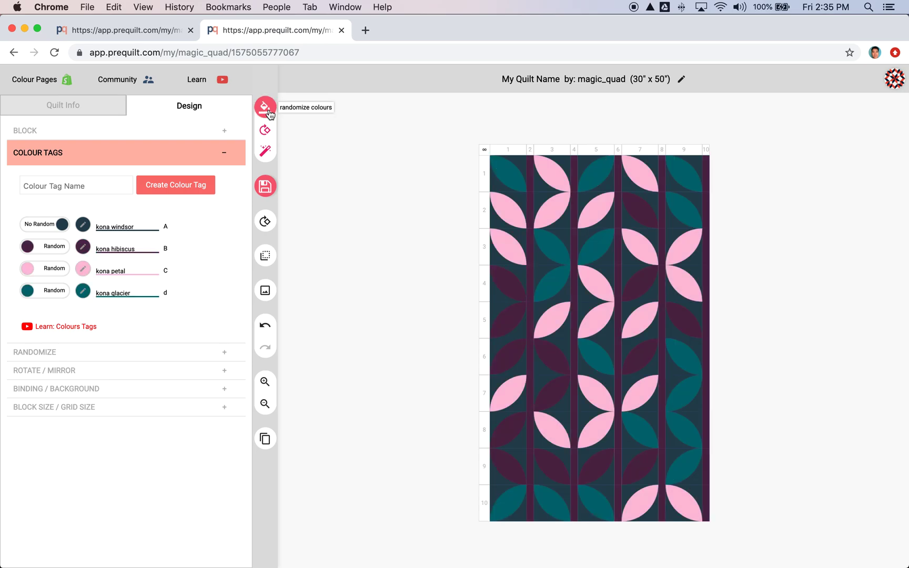
{"action": "left_click", "coordinate": [270, 113]}
{"action": "left_click", "coordinate": [269, 113]}
{"action": "left_click", "coordinate": [269, 113]}
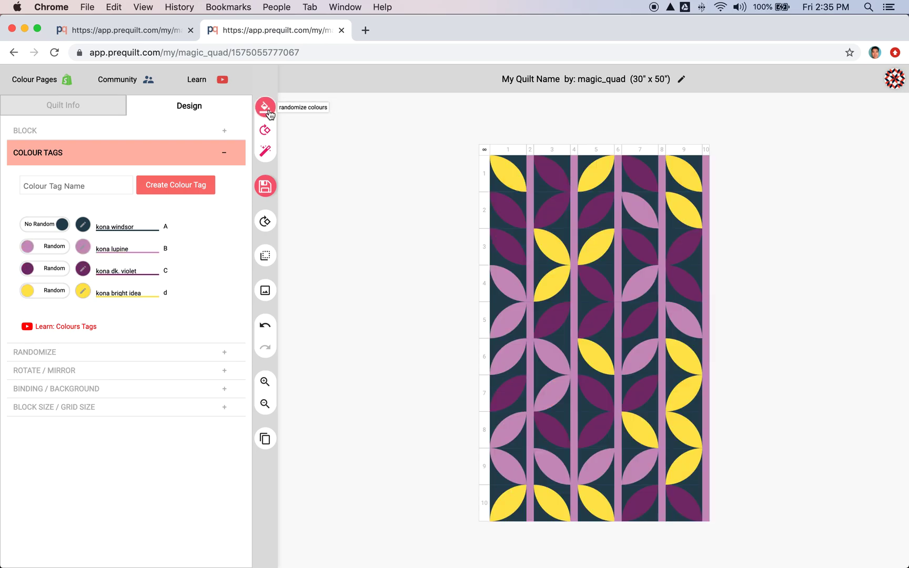
{"action": "left_click", "coordinate": [269, 113]}
{"action": "left_click", "coordinate": [269, 113]}
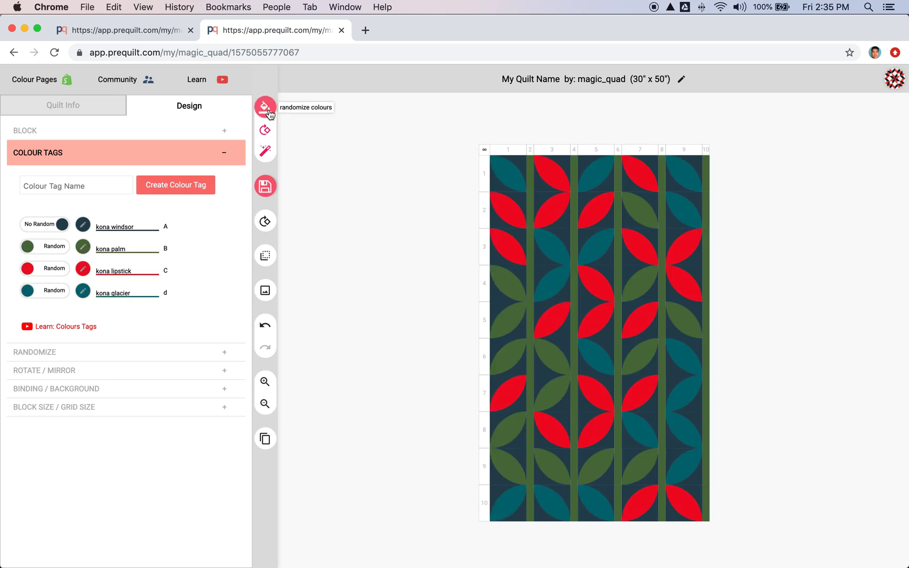
{"action": "left_click", "coordinate": [269, 114]}
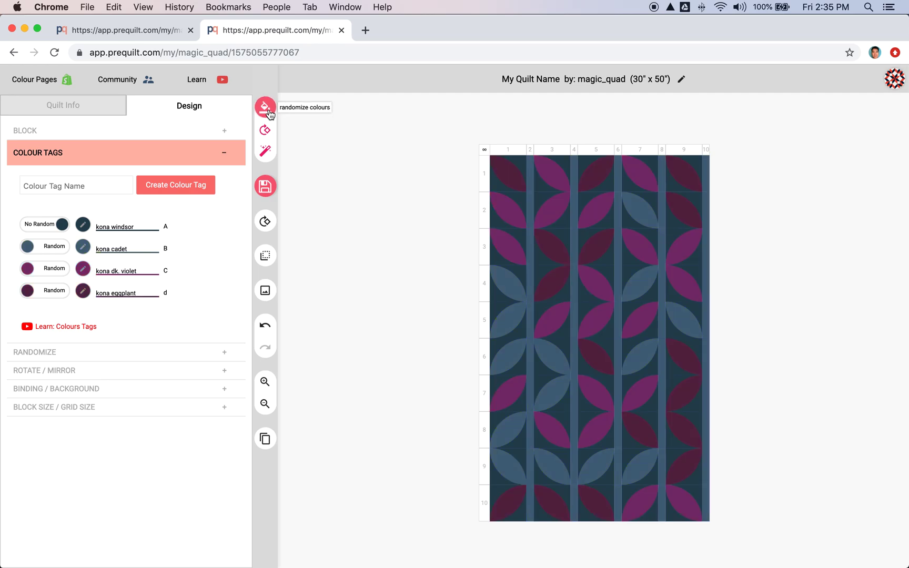
{"action": "left_click", "coordinate": [269, 114]}
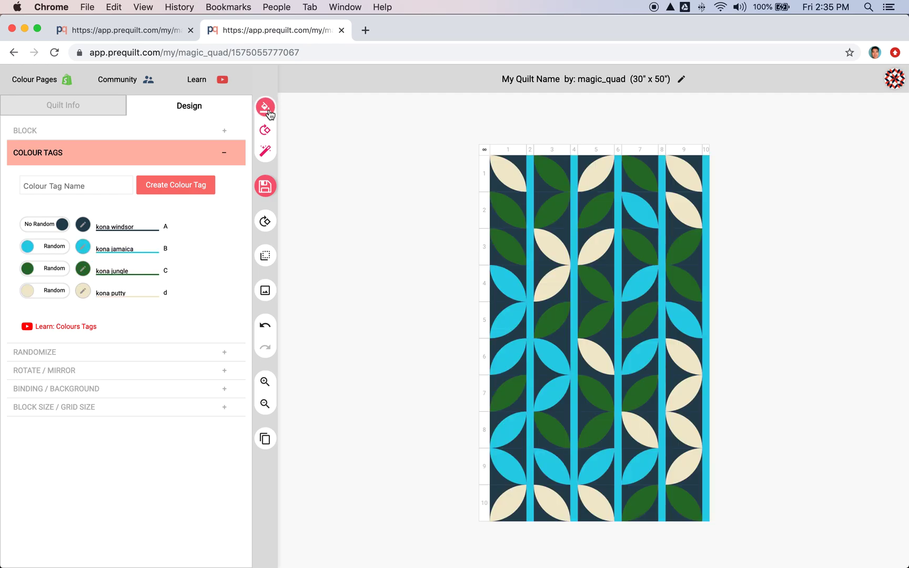
{"action": "left_click", "coordinate": [269, 114]}
{"action": "left_click", "coordinate": [269, 114]}
{"action": "left_click", "coordinate": [270, 114]}
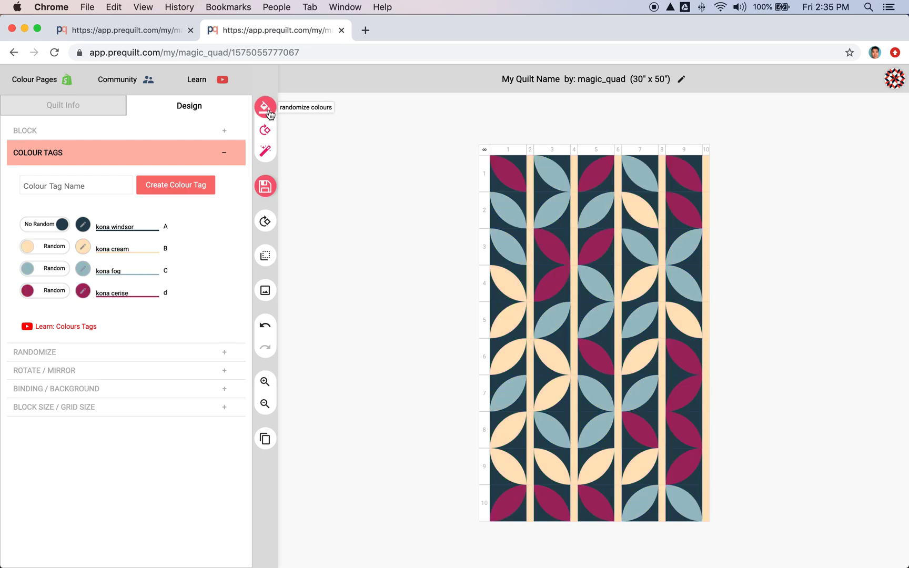
{"action": "left_click", "coordinate": [269, 114]}
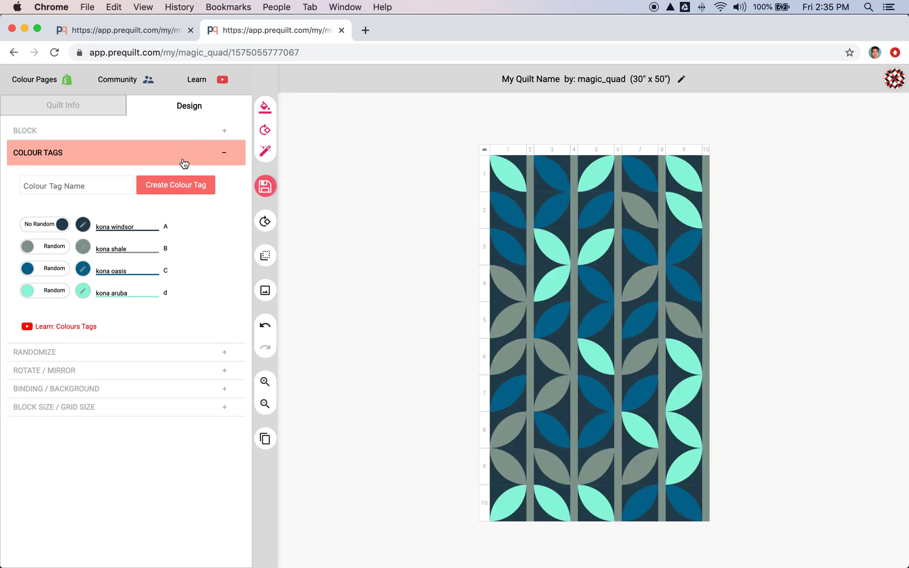
Step: Change colour tag B to kona nautical, making the grey leaves navy
{"action": "left_click", "coordinate": [84, 248]}
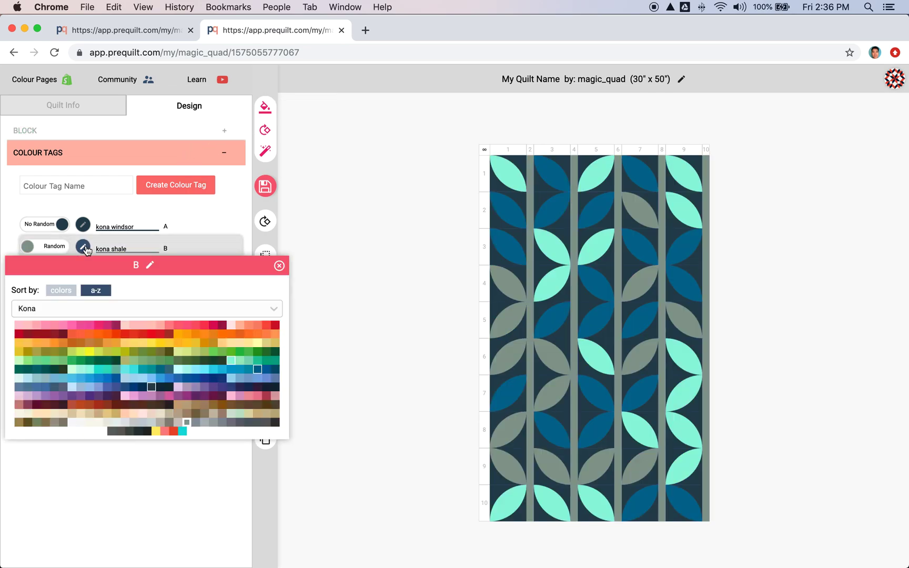
{"action": "left_click", "coordinate": [239, 370]}
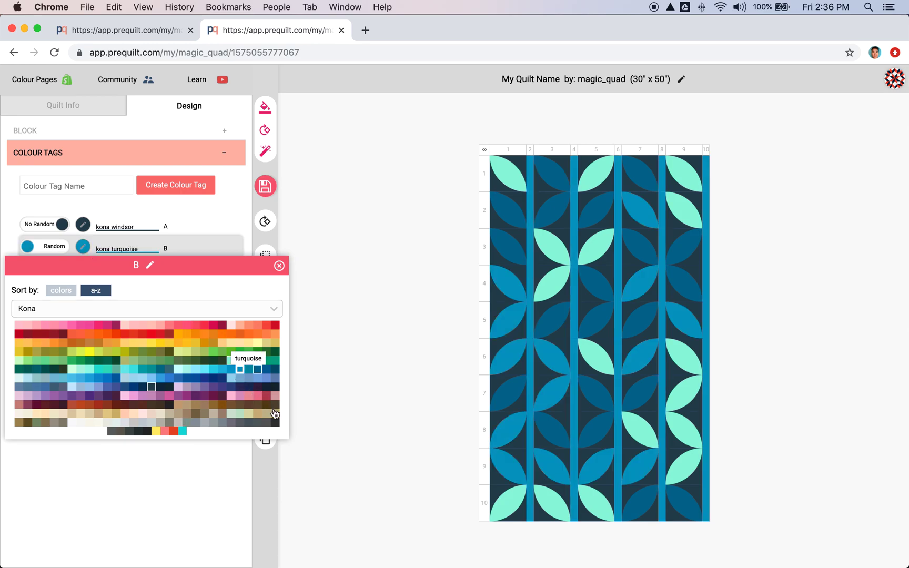
{"action": "left_click", "coordinate": [274, 422]}
{"action": "left_click", "coordinate": [265, 423]}
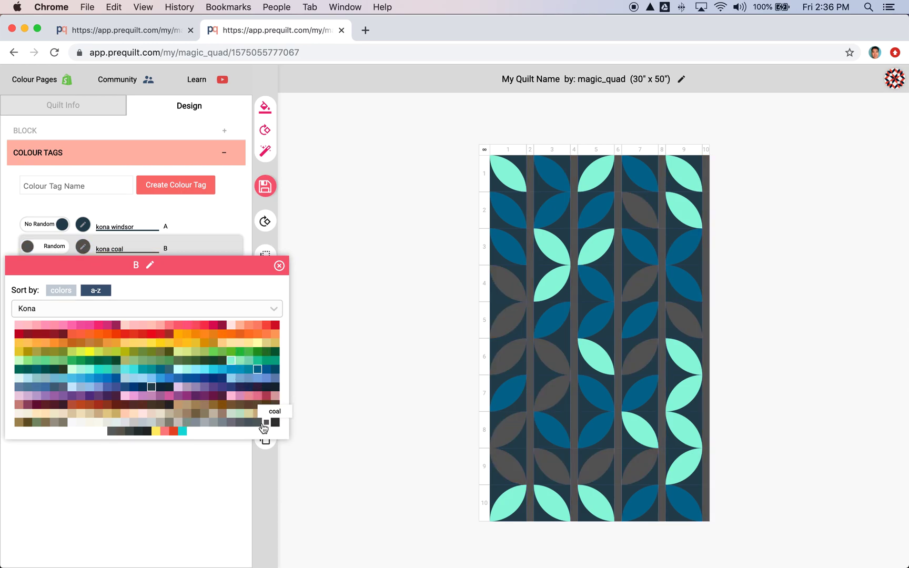
{"action": "left_click", "coordinate": [263, 413]}
{"action": "left_click", "coordinate": [264, 395]}
{"action": "left_click", "coordinate": [265, 387]}
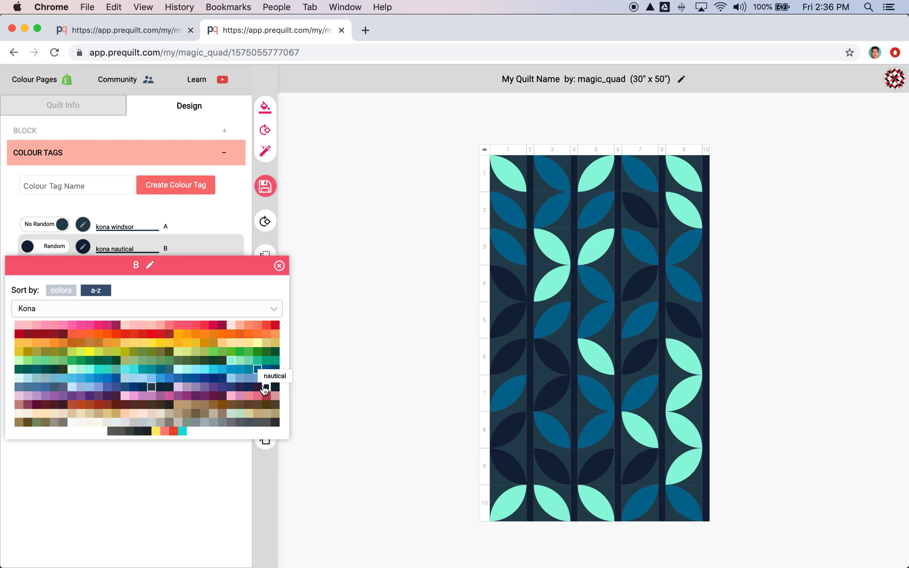
{"action": "left_click", "coordinate": [265, 389]}
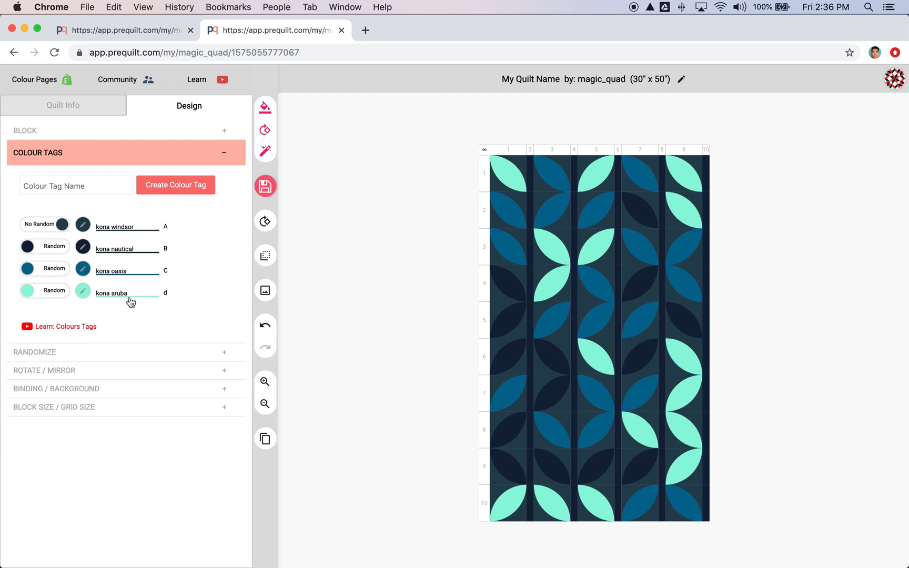
Step: Change colour tag d to kona peacock, making the mint leaves bright blue
{"action": "left_click", "coordinate": [83, 293]}
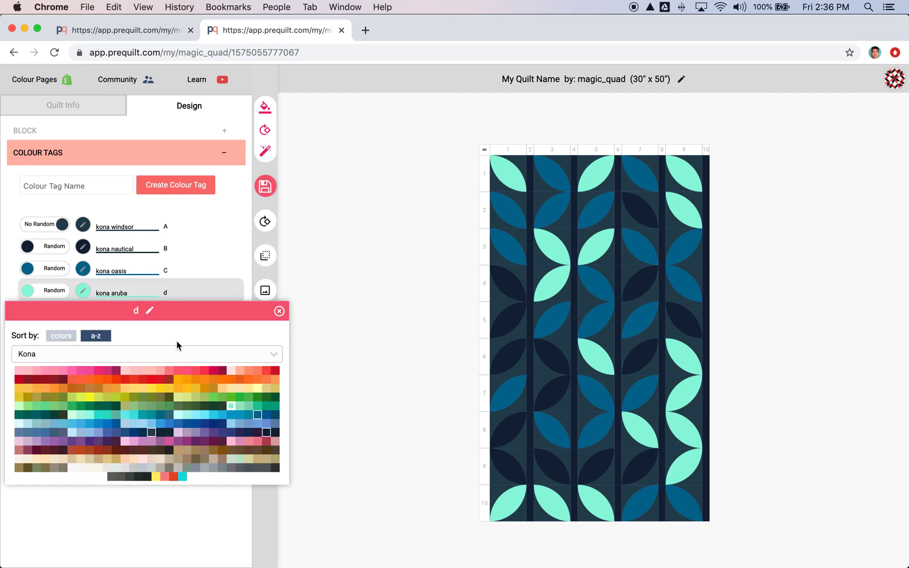
{"action": "left_click", "coordinate": [233, 388]}
{"action": "left_click", "coordinate": [248, 406]}
{"action": "left_click", "coordinate": [257, 409]}
{"action": "left_click", "coordinate": [257, 398]}
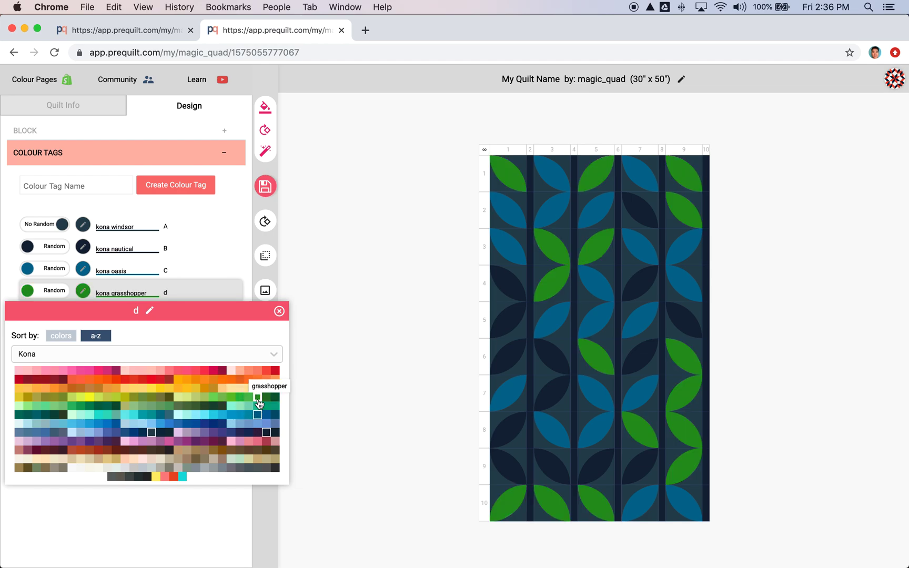
{"action": "left_click", "coordinate": [250, 406]}
{"action": "left_click", "coordinate": [224, 405]}
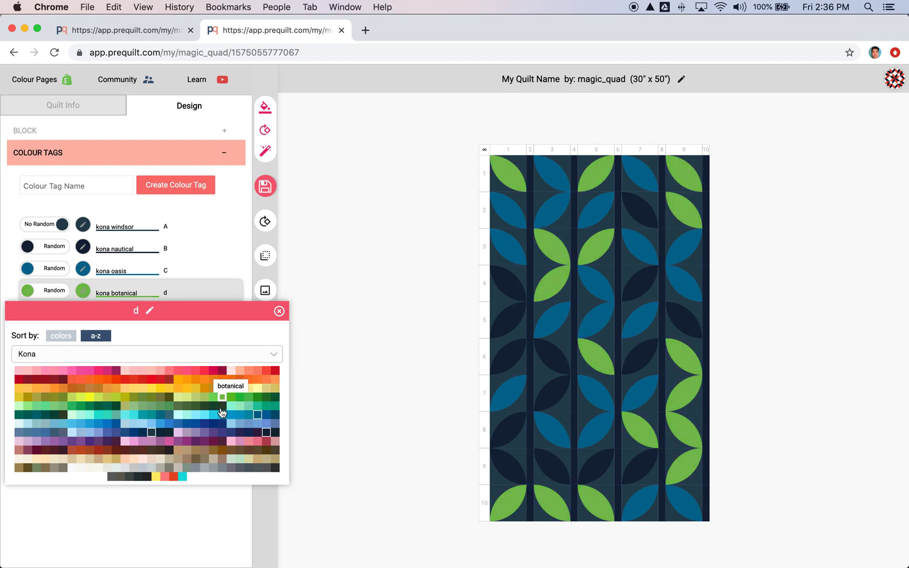
{"action": "left_click", "coordinate": [206, 415]}
{"action": "left_click", "coordinate": [191, 416]}
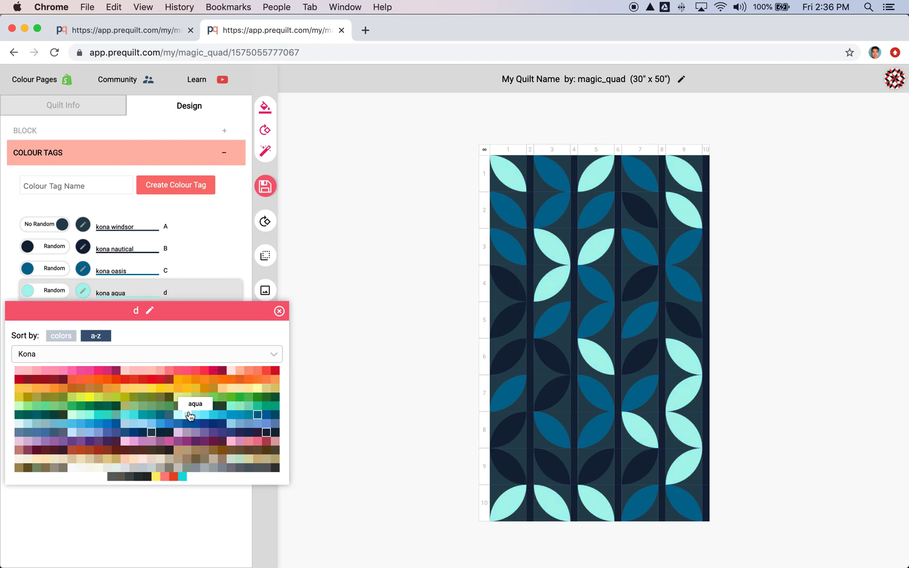
{"action": "left_click", "coordinate": [224, 416]}
{"action": "left_click", "coordinate": [224, 417]}
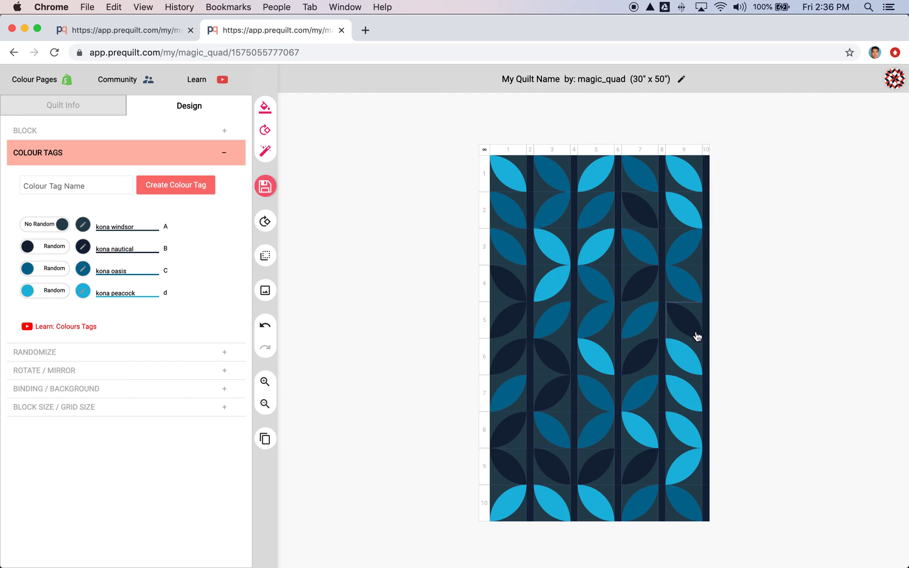
Step: Insert an empty column 11 after column 10, making the quilt 35" x 50"
{"action": "left_click", "coordinate": [706, 151]}
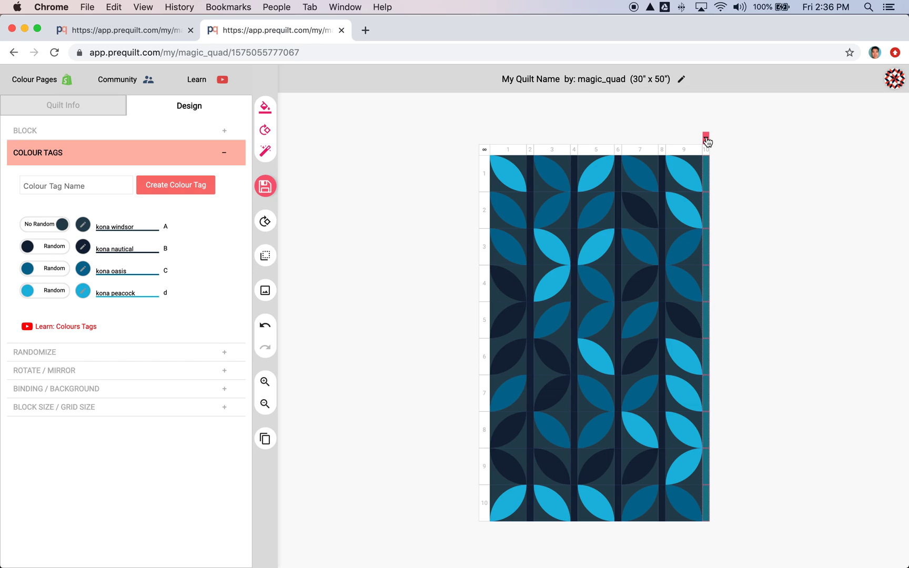
{"action": "left_click", "coordinate": [706, 139]}
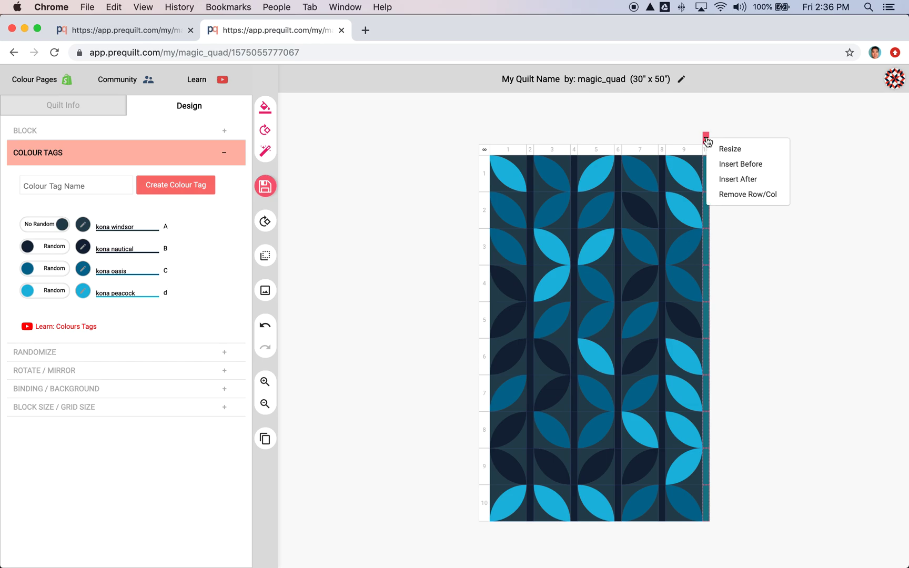
{"action": "left_click", "coordinate": [770, 180]}
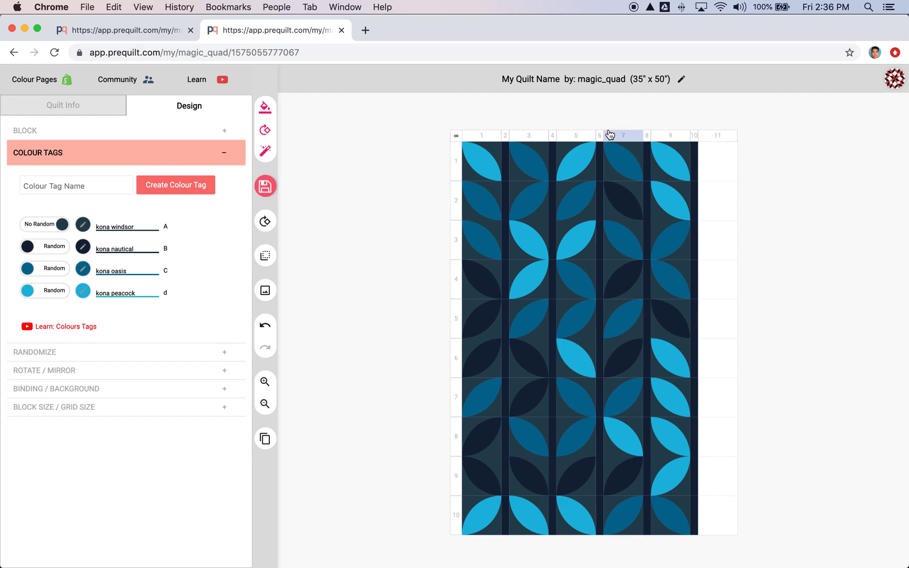
Step: Copy column 5's leaf blocks into the new column 11 and rotate the leaf at column 9, row 7
{"action": "left_click", "coordinate": [574, 138]}
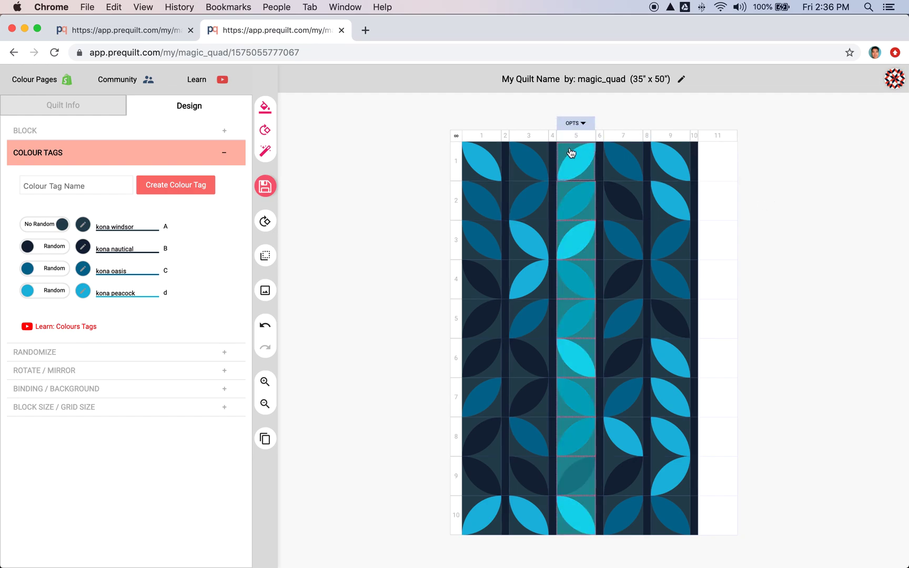
{"action": "right_click", "coordinate": [571, 158]}
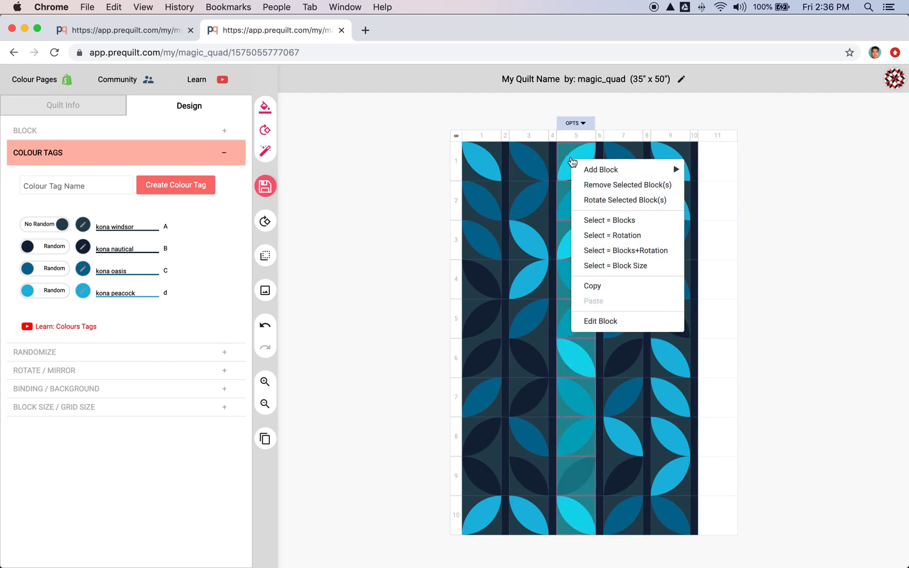
{"action": "left_click", "coordinate": [626, 290]}
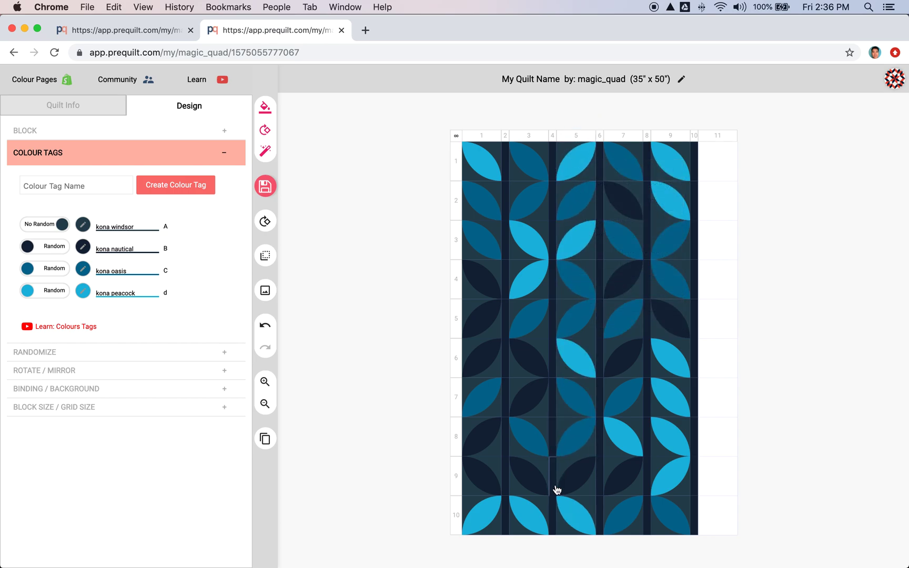
{"action": "mouse_move", "coordinate": [719, 166]}
{"action": "right_click", "coordinate": [717, 165]}
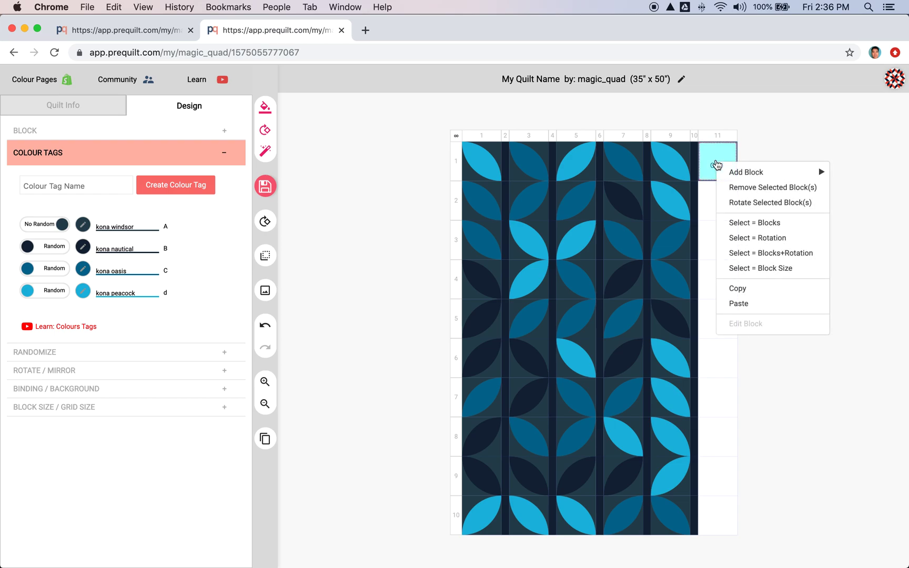
{"action": "left_click", "coordinate": [771, 306]}
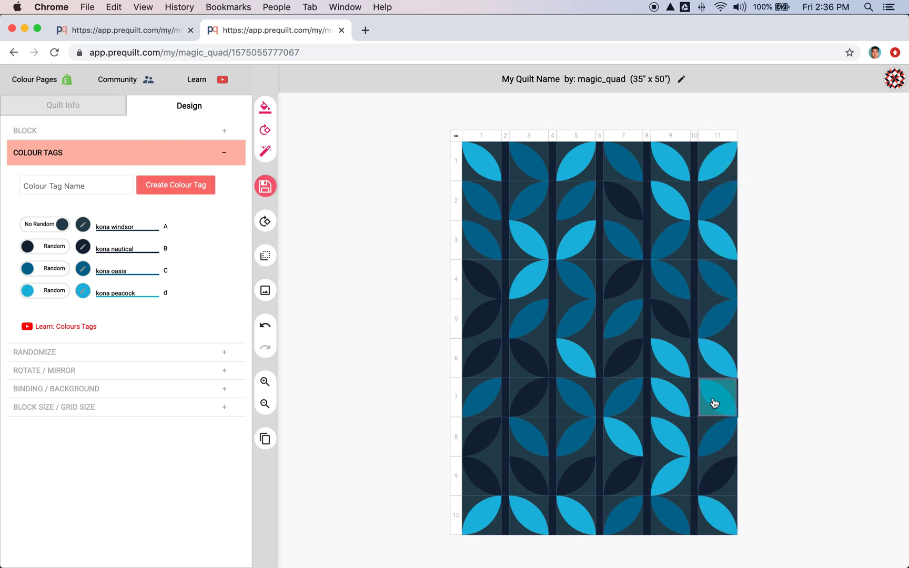
{"action": "left_click", "coordinate": [675, 405]}
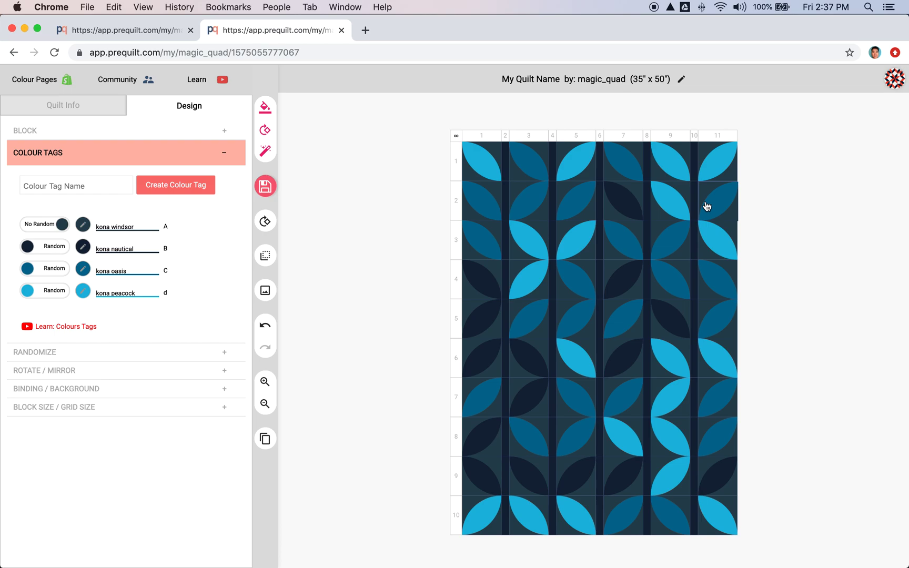
{"action": "left_click", "coordinate": [265, 291]}
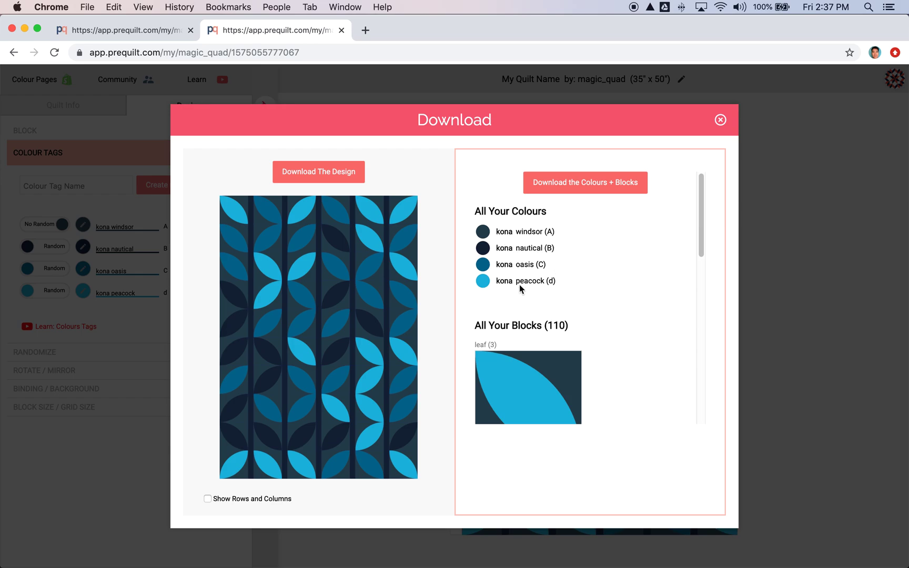
{"action": "scroll", "coordinate": [608, 319], "scroll_direction": "down", "scroll_amount": 2}
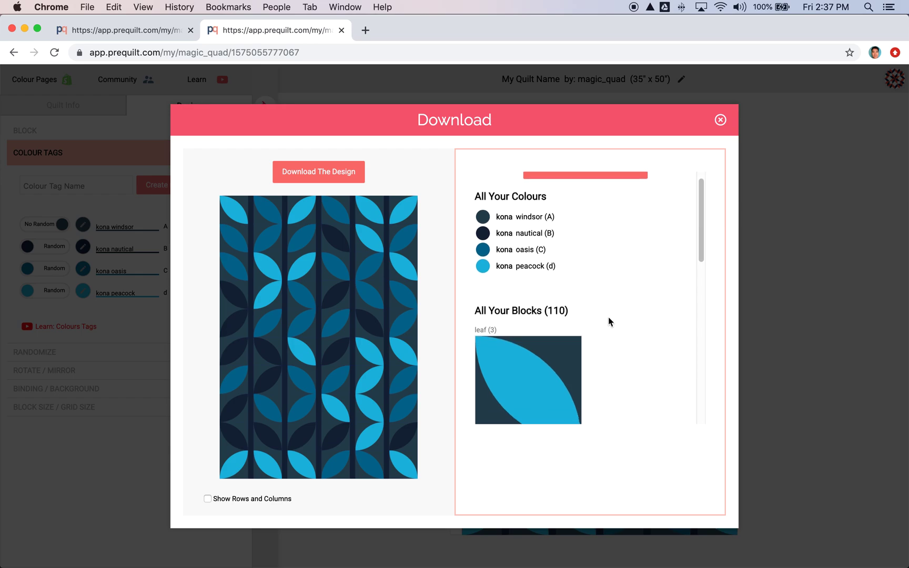
{"action": "scroll", "coordinate": [603, 308], "scroll_direction": "down", "scroll_amount": 5}
{"action": "scroll", "coordinate": [585, 284], "scroll_direction": "up", "scroll_amount": 4}
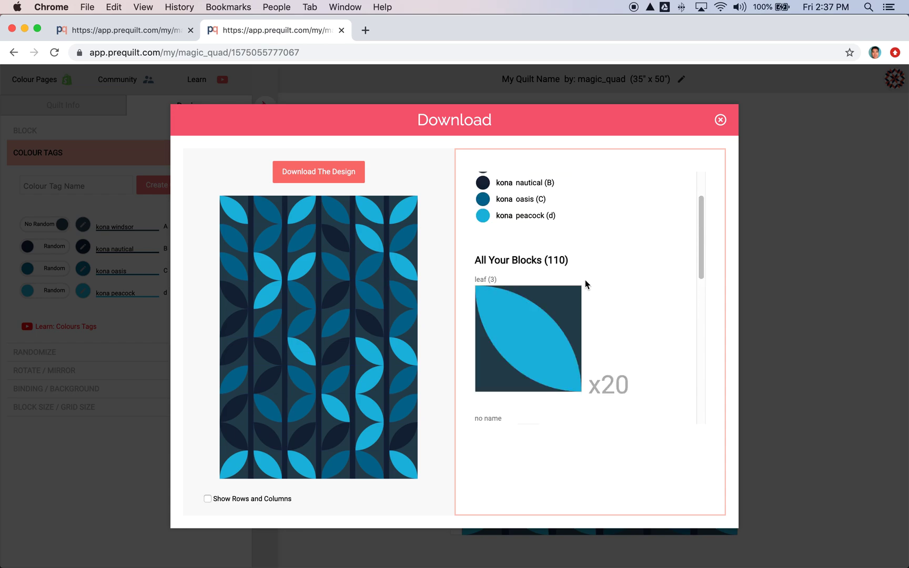
{"action": "scroll", "coordinate": [629, 336], "scroll_direction": "down", "scroll_amount": 4}
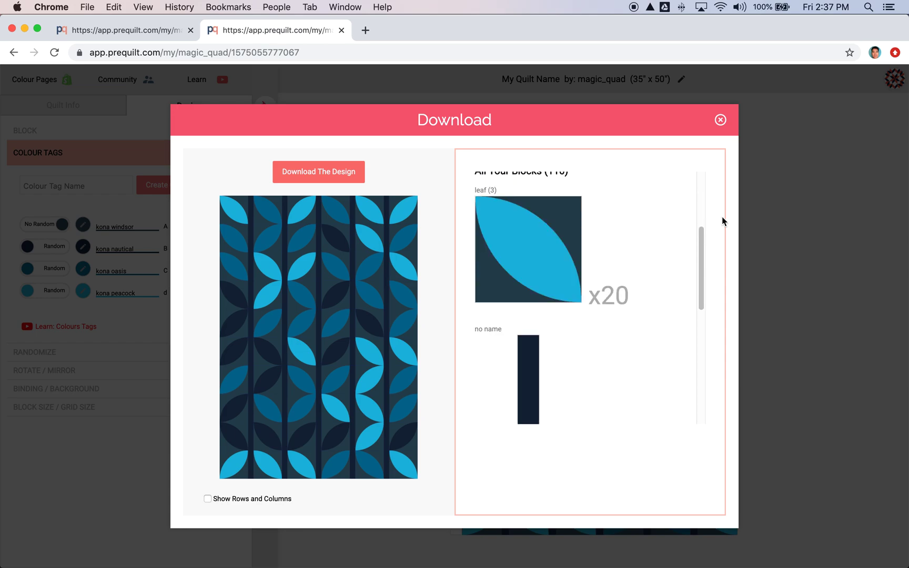
{"action": "left_click", "coordinate": [721, 120]}
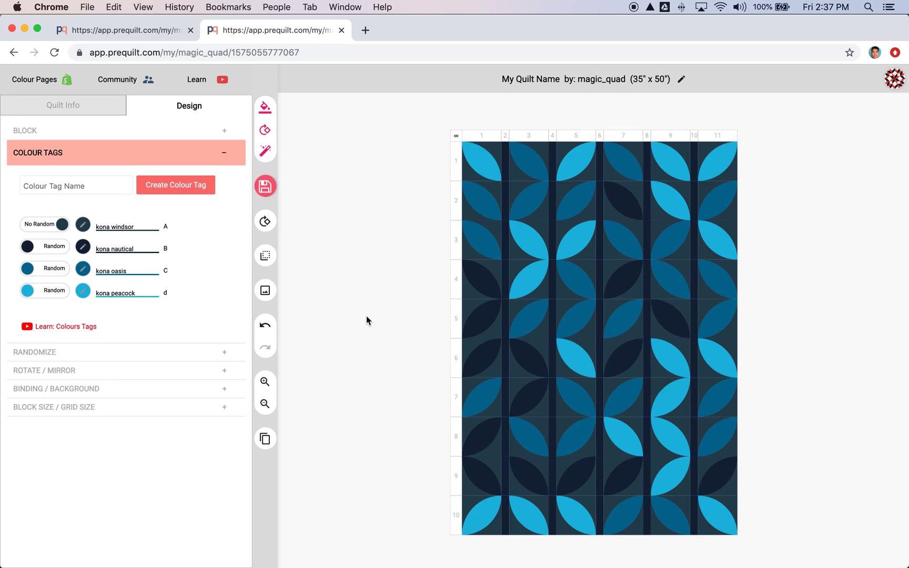